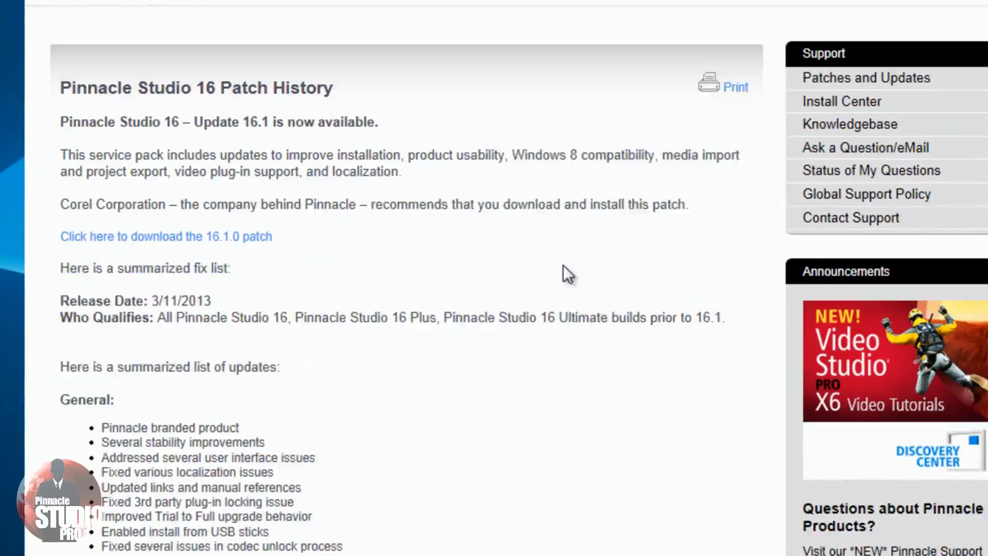
Step: Read through the Pinnacle Studio 16 patch history for update 16.1, from the General fixes to the Library/Movie fixes
{"action": "scroll", "coordinate": [525, 251], "scroll_direction": "down", "scroll_amount": 10}
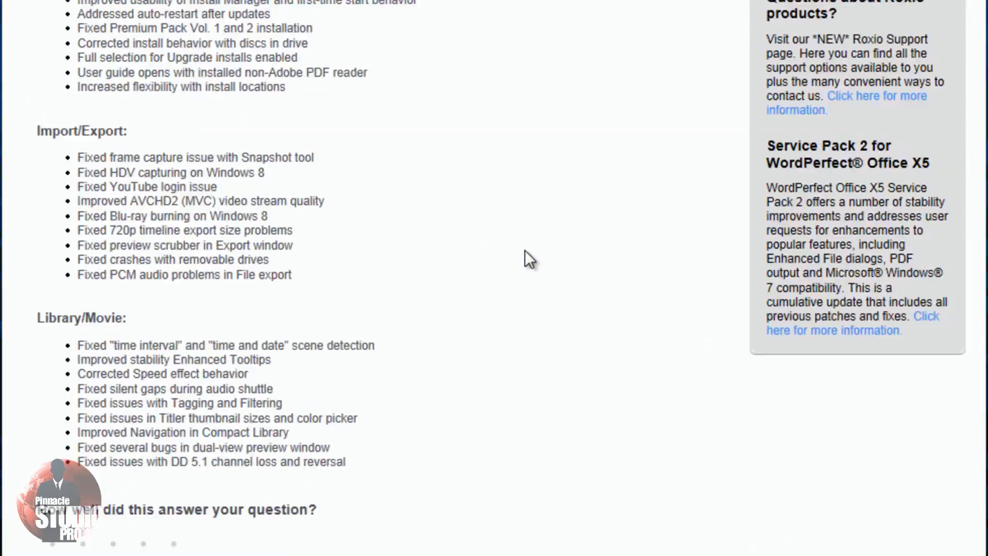
{"action": "scroll", "coordinate": [525, 251], "scroll_direction": "up", "scroll_amount": 10}
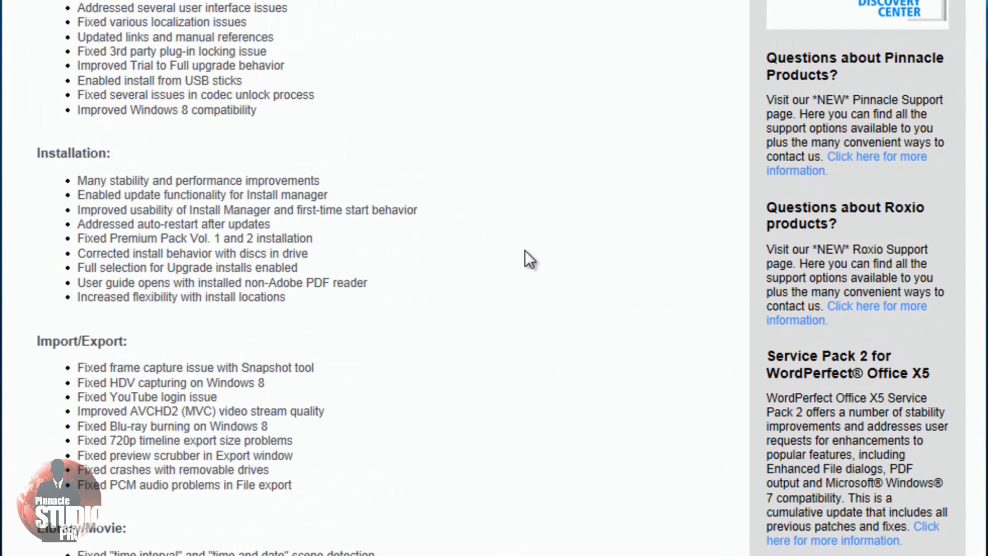
{"action": "scroll", "coordinate": [525, 251], "scroll_direction": "up", "scroll_amount": 8}
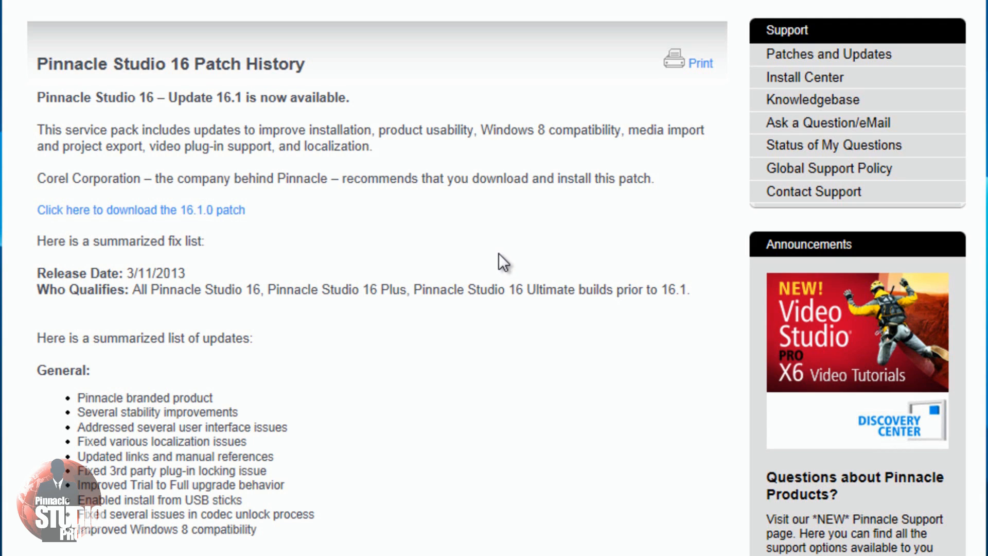
{"action": "scroll", "coordinate": [501, 252], "scroll_direction": "down", "scroll_amount": 10}
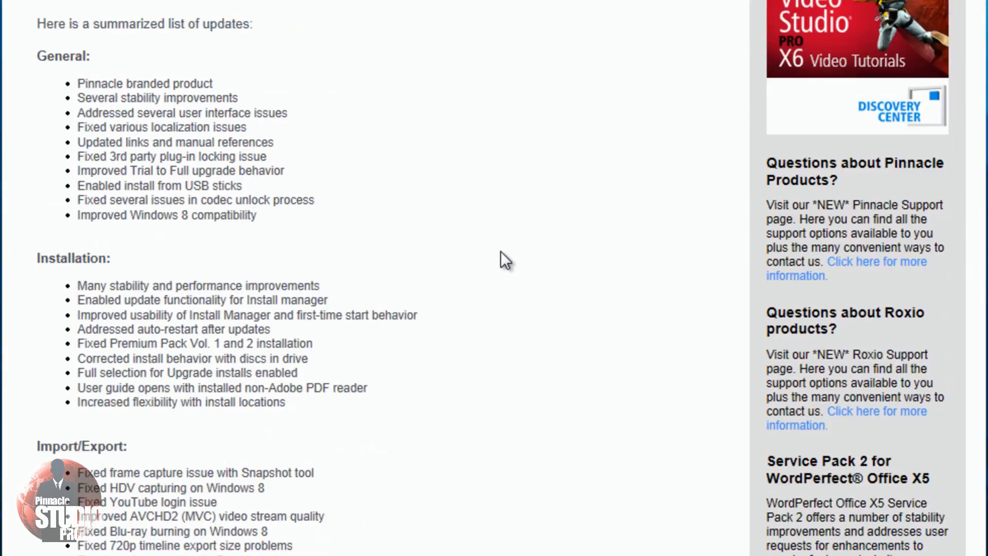
{"action": "scroll", "coordinate": [501, 252], "scroll_direction": "down", "scroll_amount": 2}
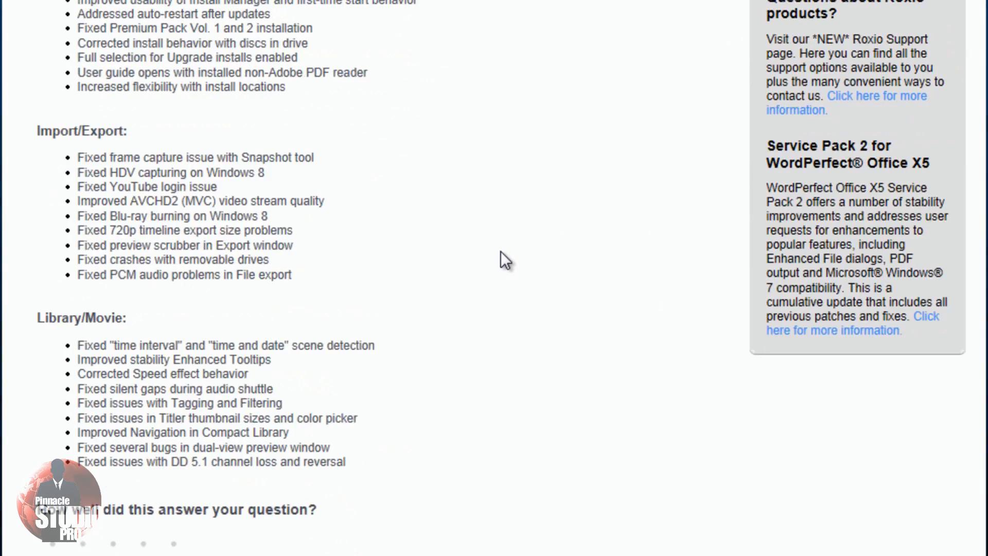
{"action": "scroll", "coordinate": [502, 252], "scroll_direction": "up", "scroll_amount": 12}
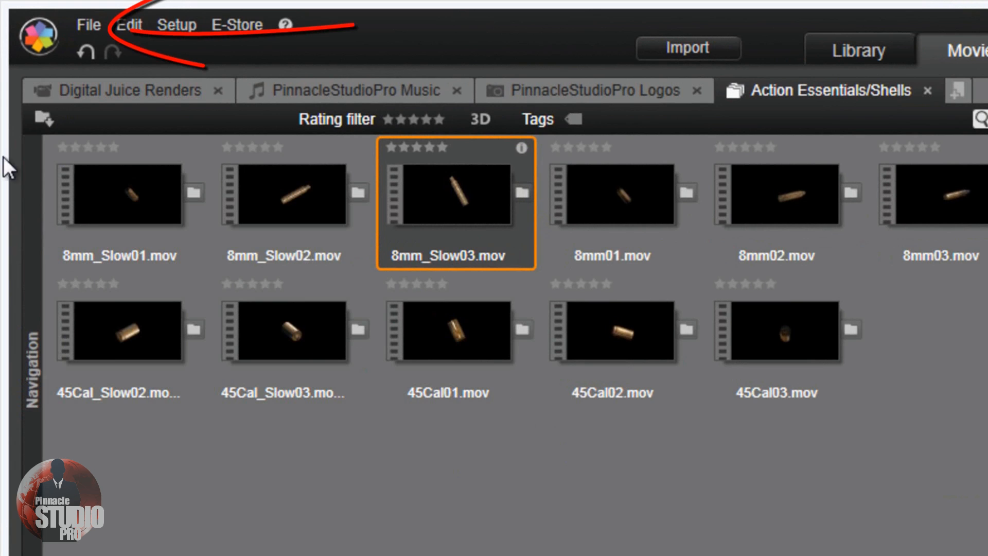
Step: Save the movie as the Studio Project Package spinning newspaper.movie.axx in the Restored Projects folder
{"action": "left_click", "coordinate": [87, 24]}
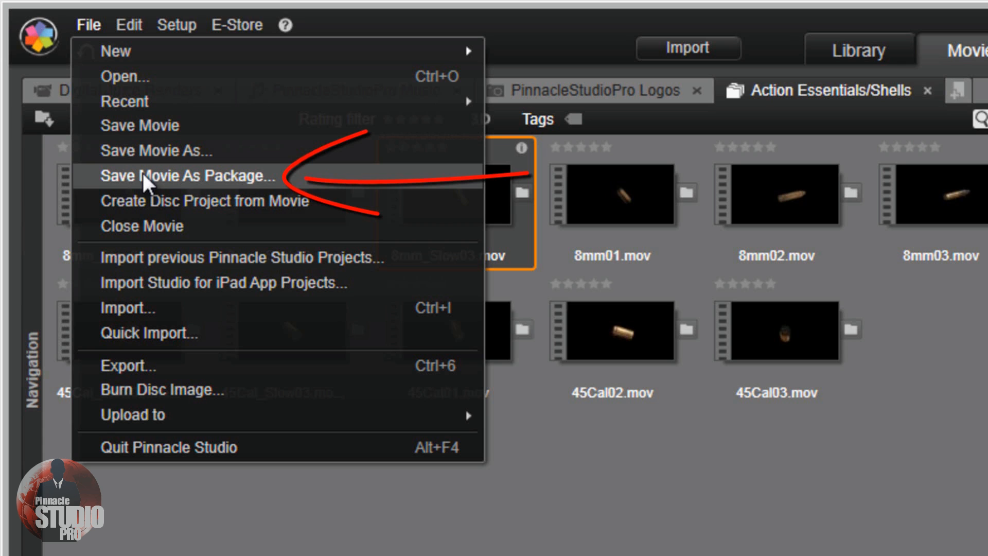
{"action": "key", "text": "Escape"}
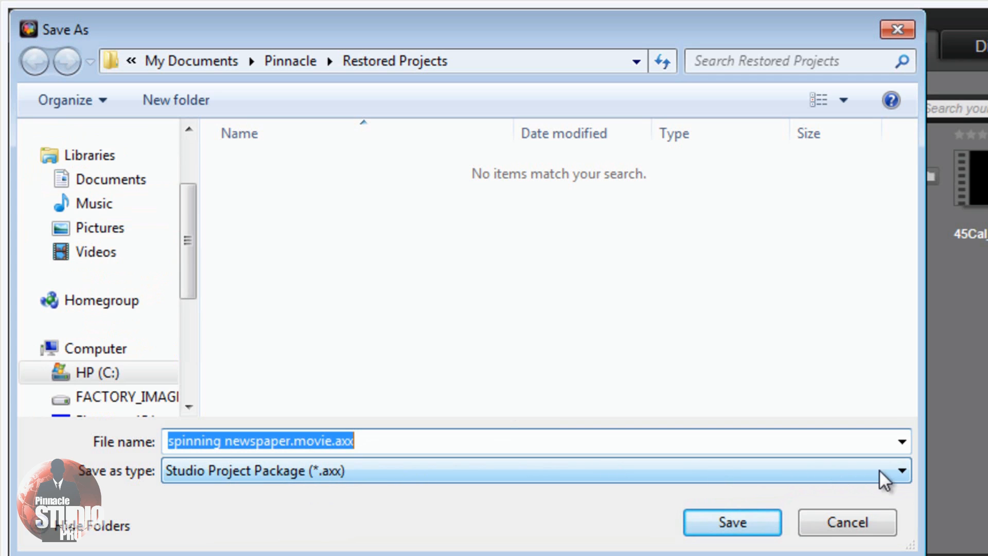
{"action": "left_click", "coordinate": [894, 468]}
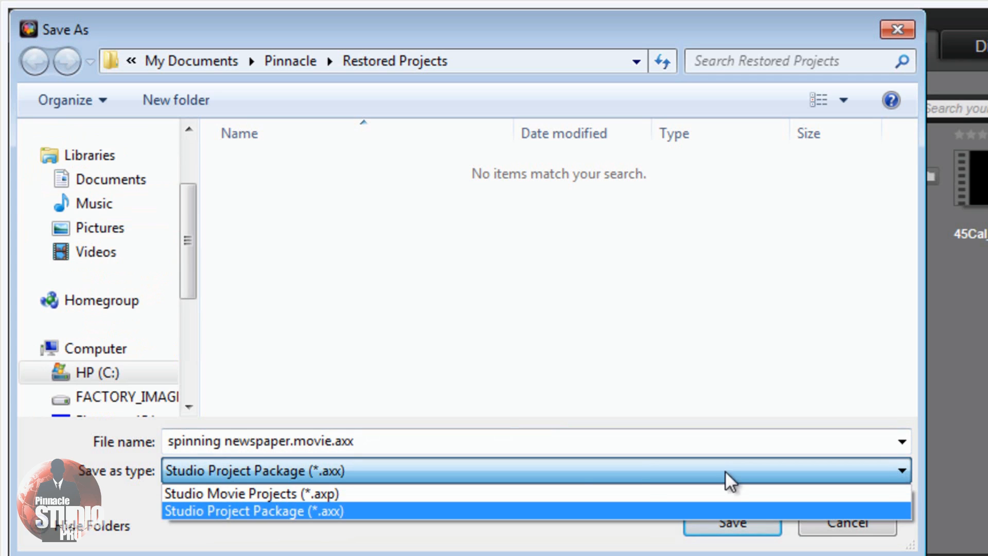
{"action": "left_click", "coordinate": [441, 493]}
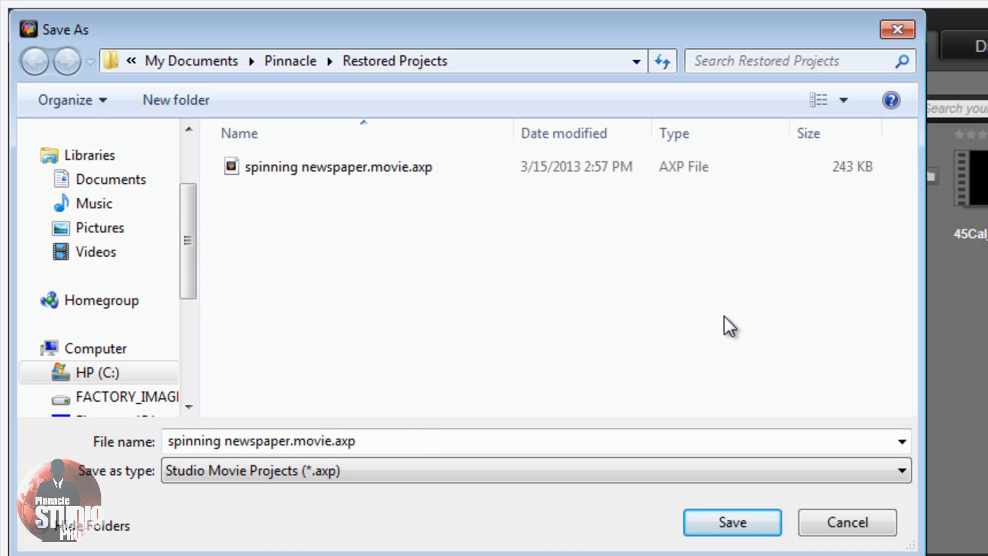
{"action": "left_click", "coordinate": [904, 471]}
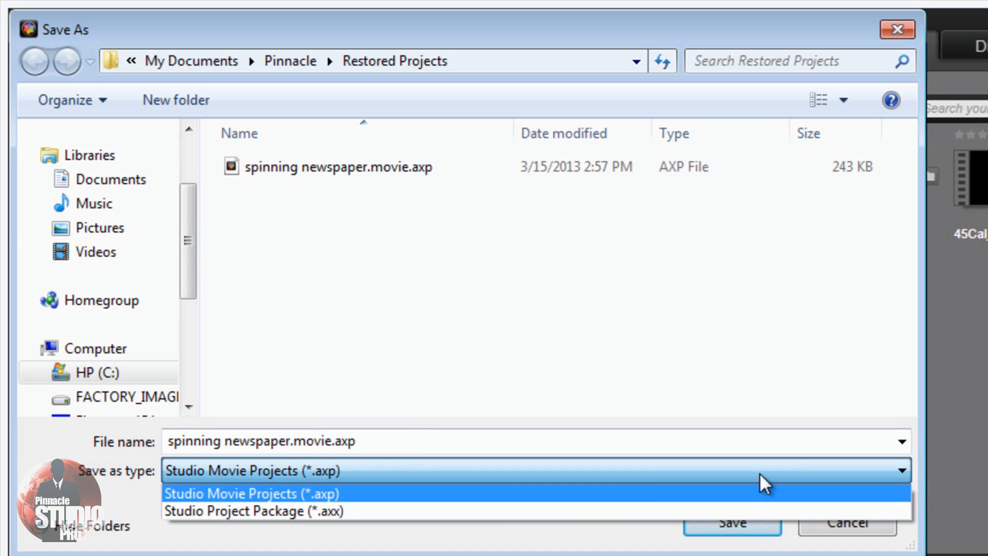
{"action": "left_click", "coordinate": [472, 504]}
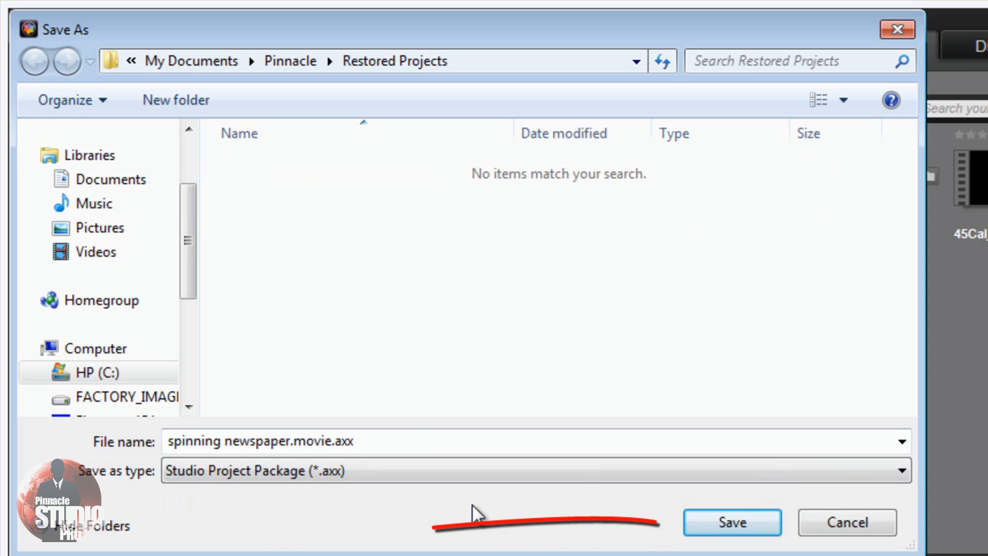
{"action": "left_click", "coordinate": [721, 524]}
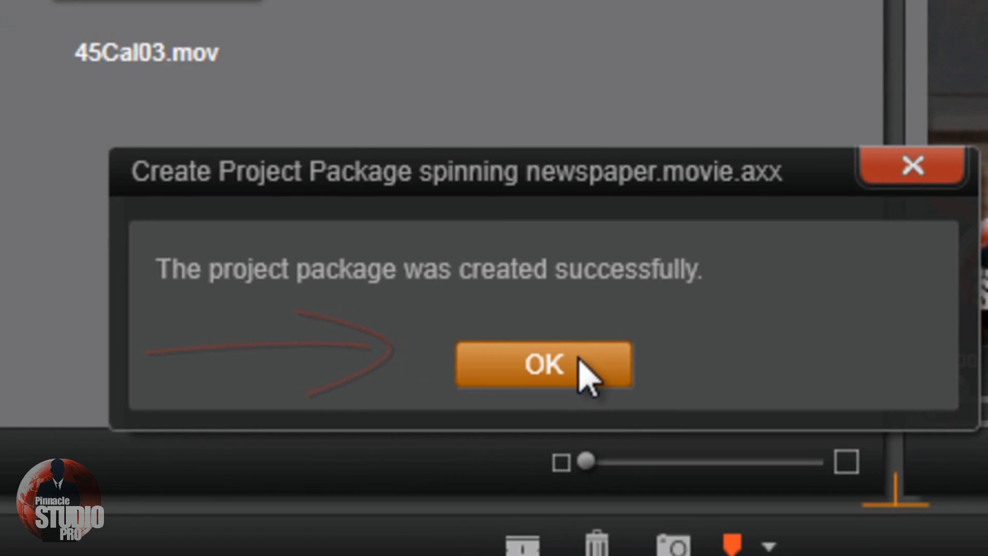
{"action": "left_click", "coordinate": [557, 346]}
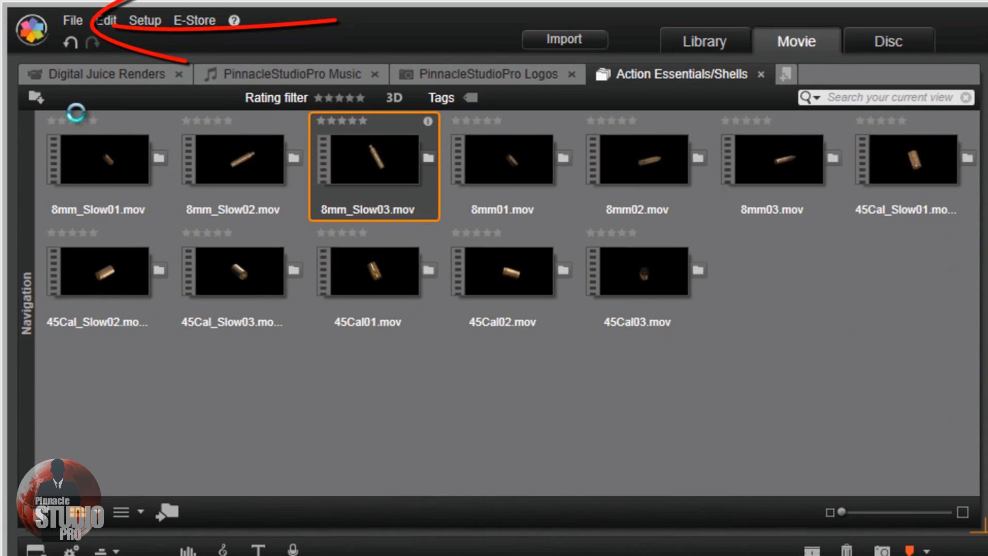
Step: Open and unpack the project package spinning newspaper.movie.axx from the Restored Projects folder
{"action": "left_click", "coordinate": [69, 20]}
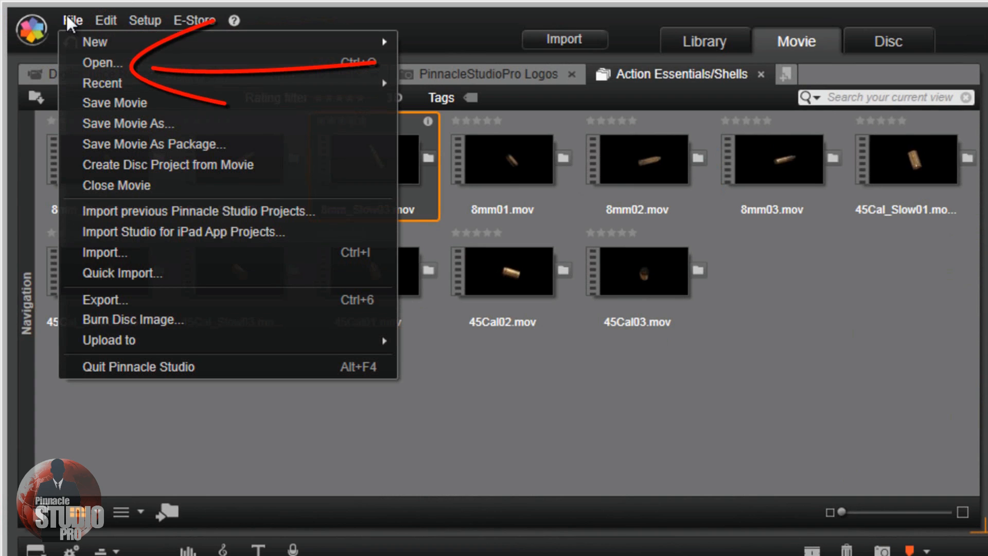
{"action": "left_click", "coordinate": [89, 61]}
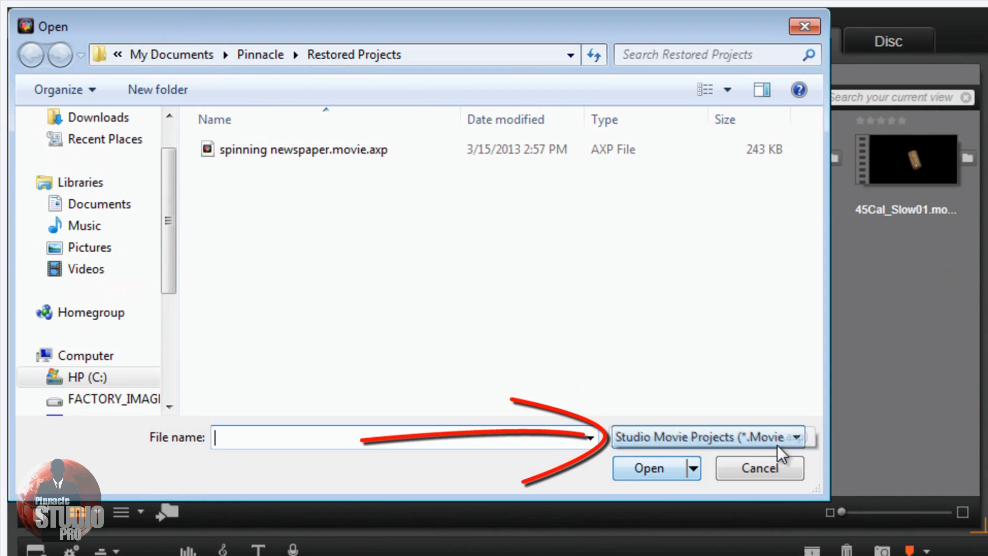
{"action": "left_click", "coordinate": [801, 435]}
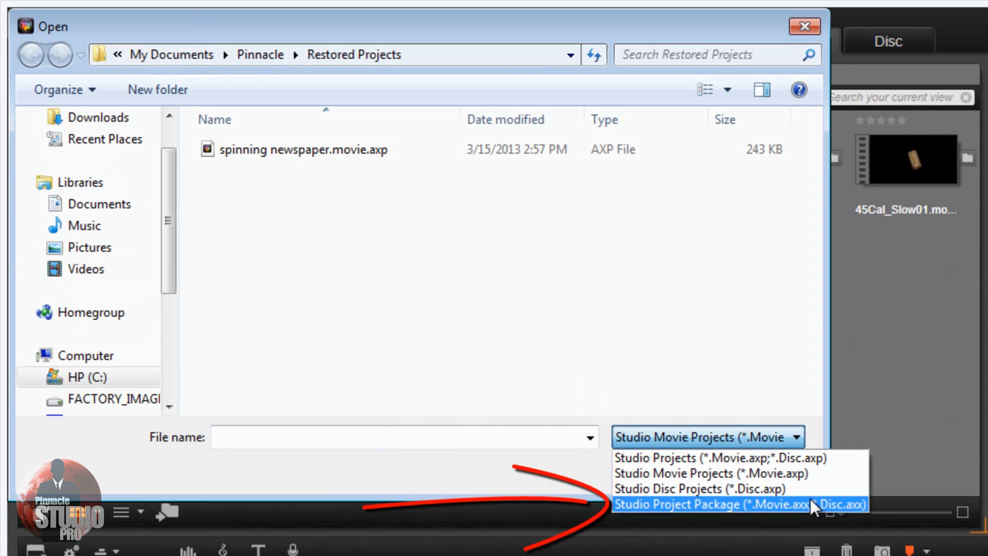
{"action": "left_click", "coordinate": [796, 505]}
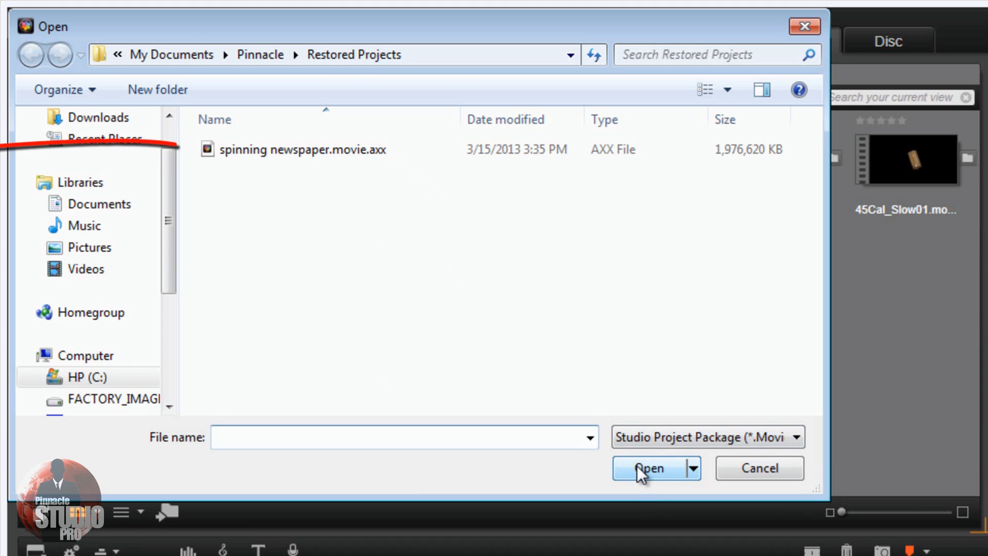
{"action": "left_click", "coordinate": [591, 438]}
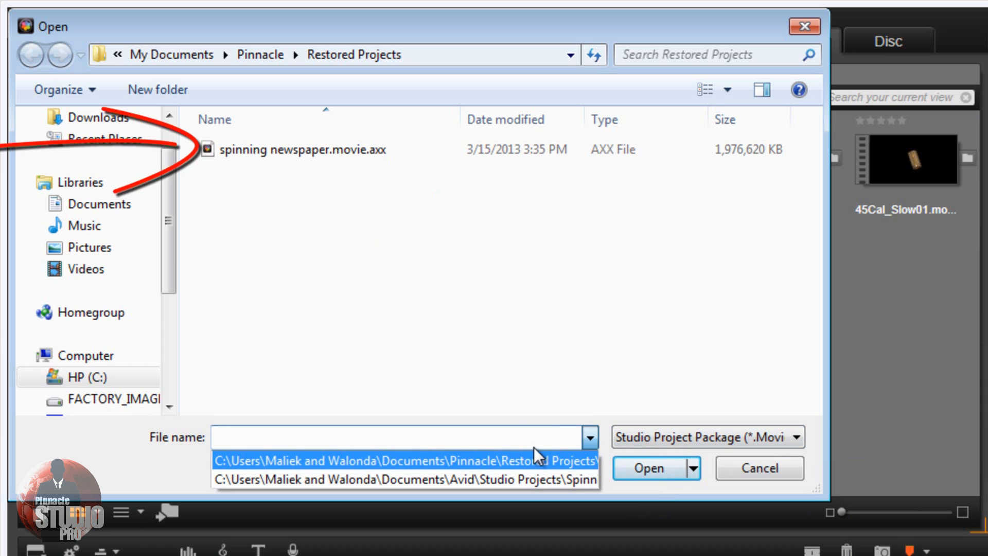
{"action": "left_click", "coordinate": [354, 158]}
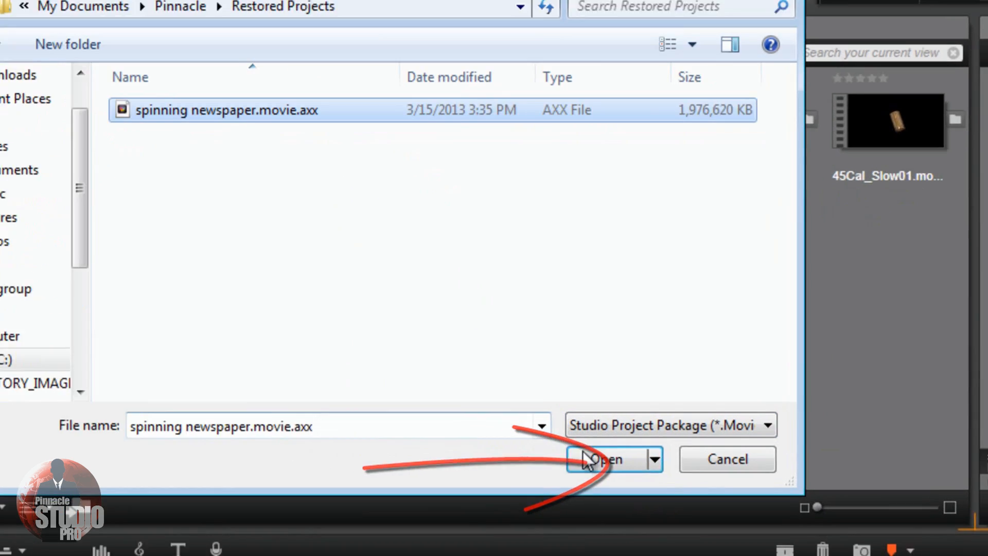
{"action": "left_click", "coordinate": [649, 468]}
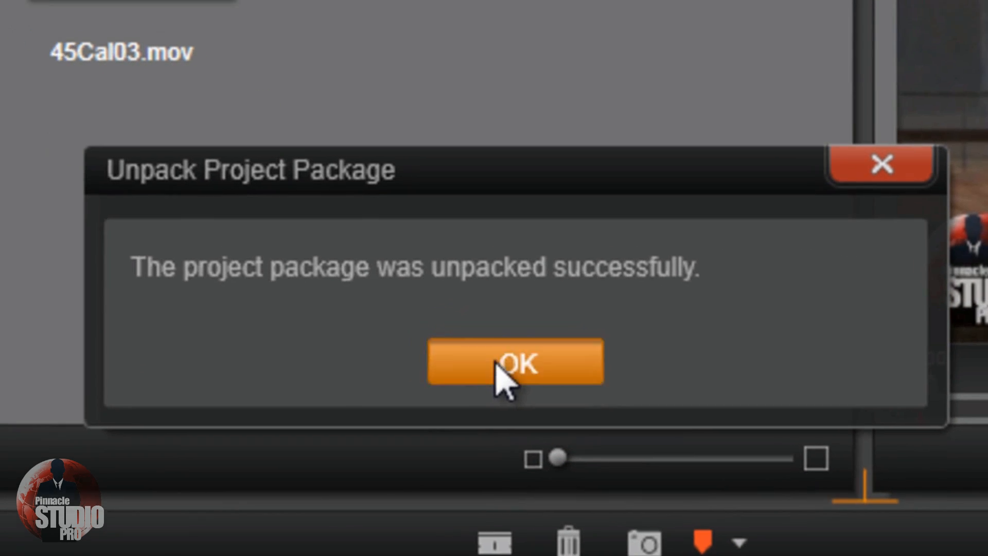
{"action": "left_click", "coordinate": [471, 361]}
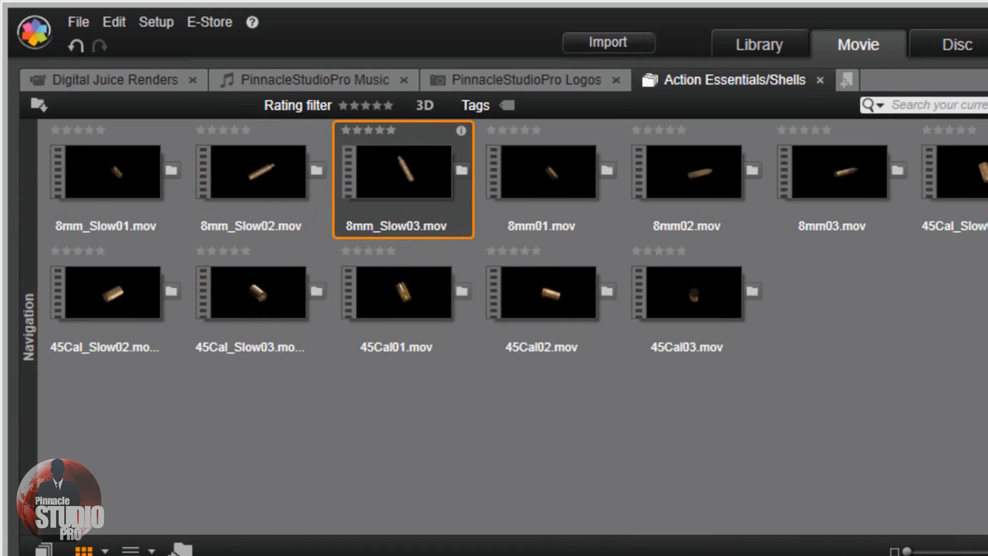
Step: Look through the openable files in Restored Projects, filtered to Studio Project Package, and leave without opening one
{"action": "left_click", "coordinate": [78, 23]}
{"action": "left_click", "coordinate": [95, 67]}
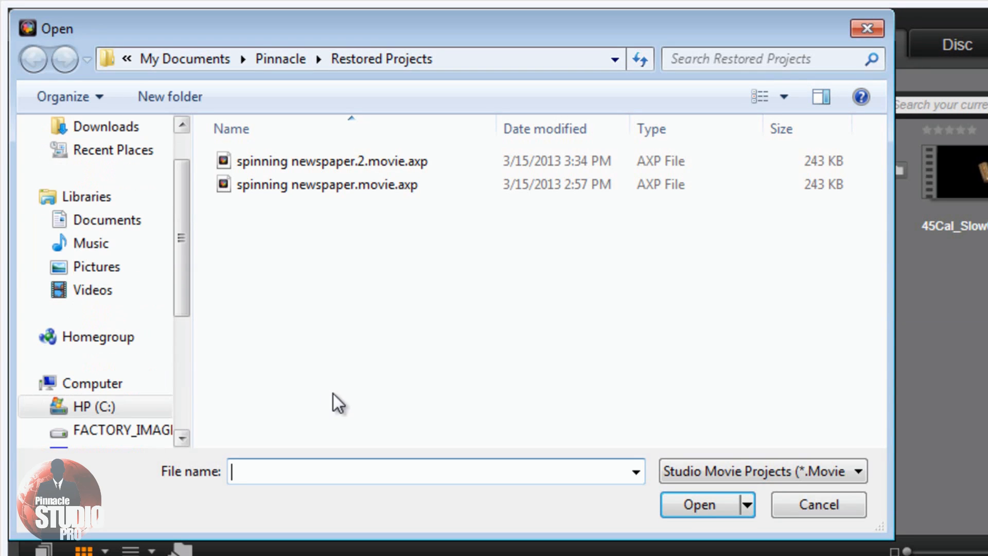
{"action": "left_click", "coordinate": [861, 472]}
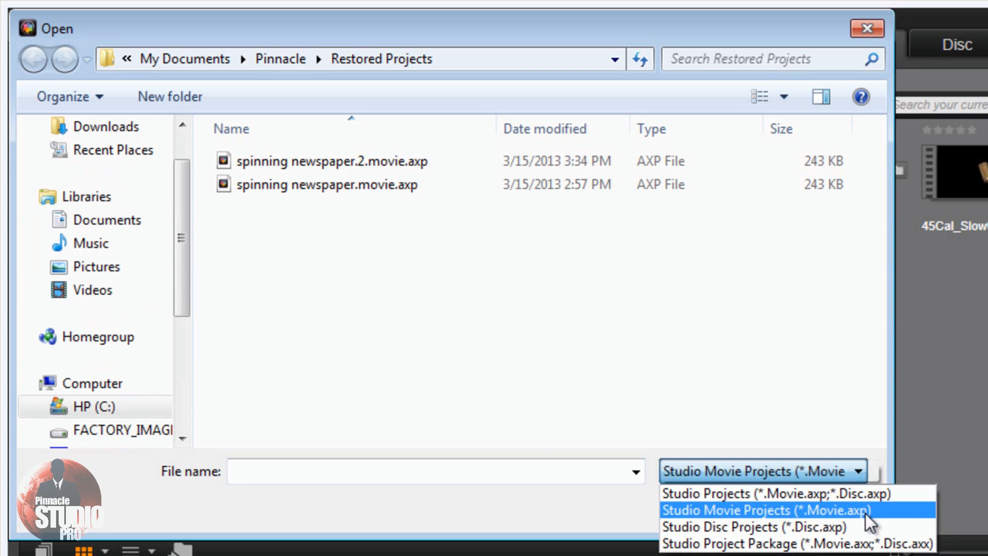
{"action": "left_click", "coordinate": [870, 545]}
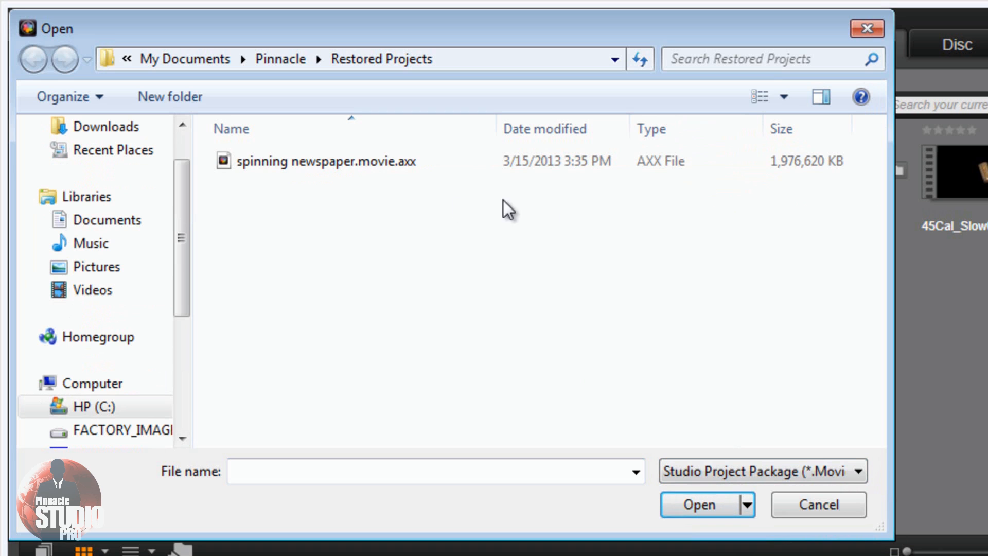
{"action": "left_click", "coordinate": [867, 29]}
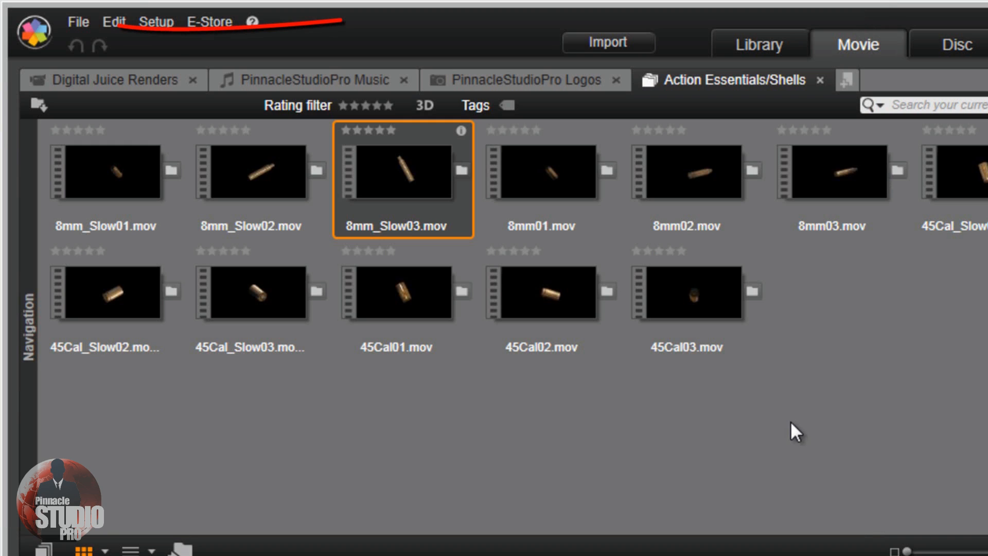
Step: View the account choices for uploading the project to Box, and leave without logging in
{"action": "left_click", "coordinate": [77, 22]}
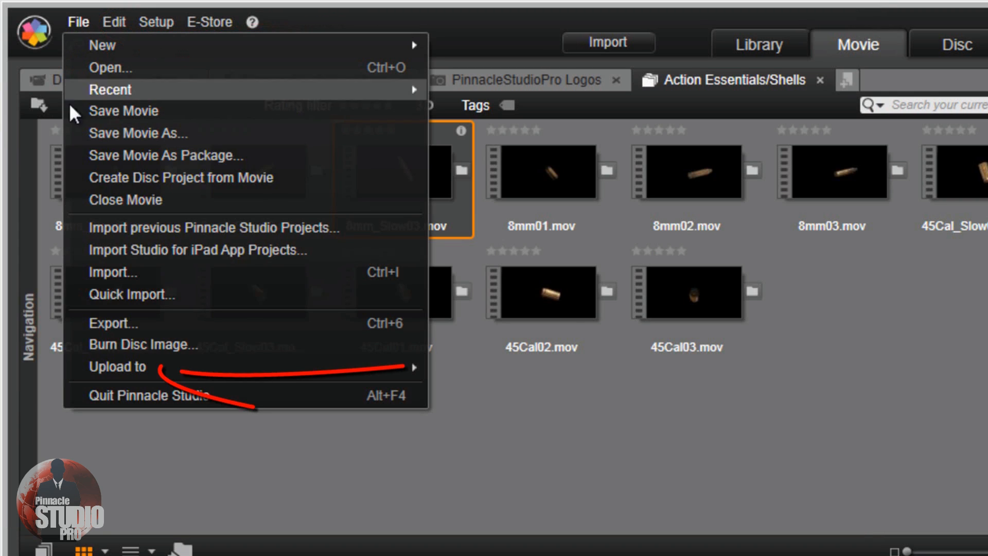
{"action": "mouse_move", "coordinate": [135, 374]}
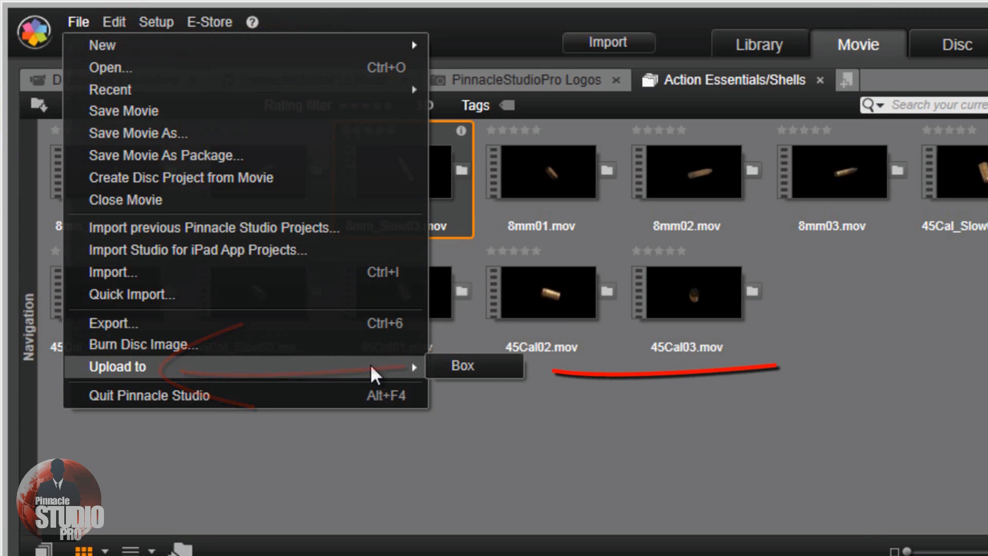
{"action": "left_click", "coordinate": [479, 366]}
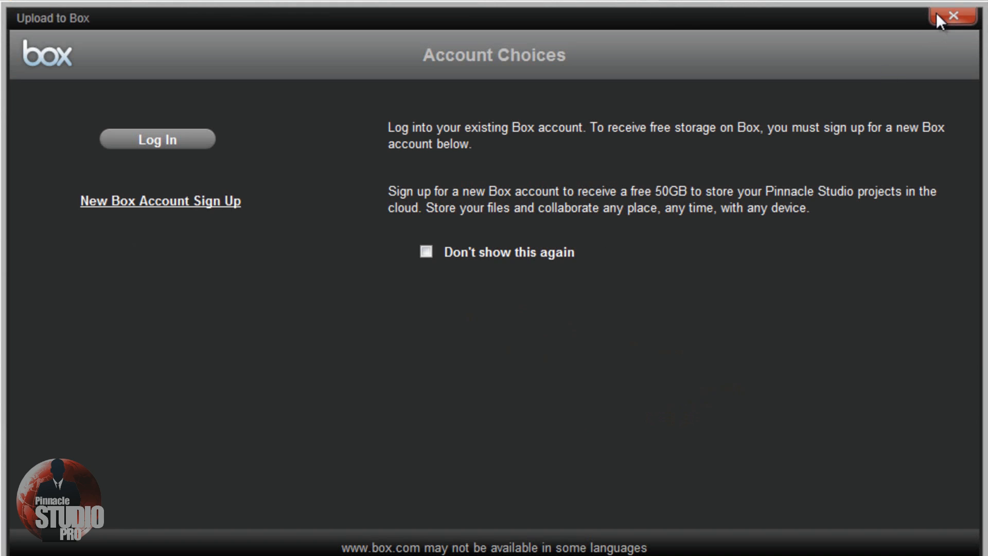
{"action": "left_click", "coordinate": [953, 15]}
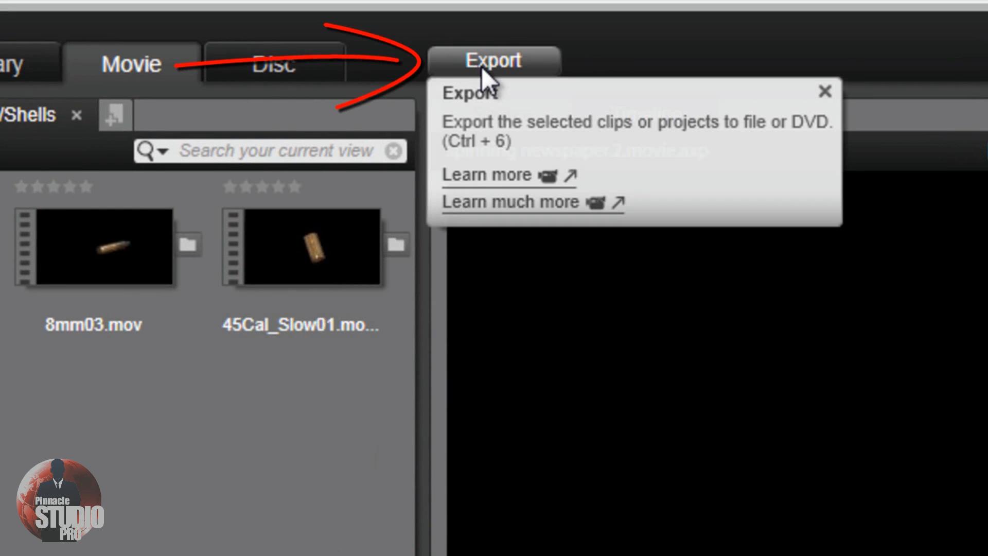
Step: Examine the available file types in the Studio Exporter for file export, and close it without exporting
{"action": "left_click", "coordinate": [483, 64]}
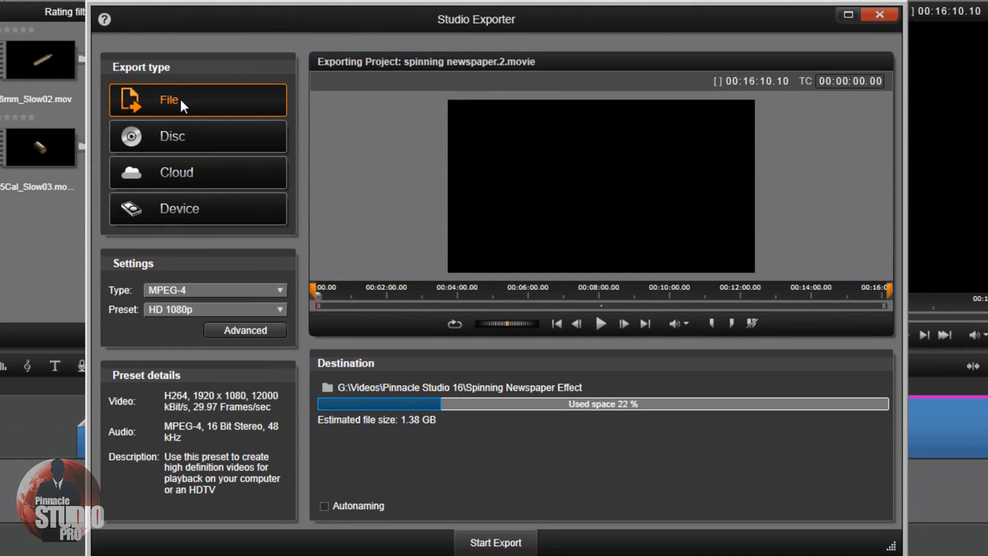
{"action": "left_click", "coordinate": [278, 291]}
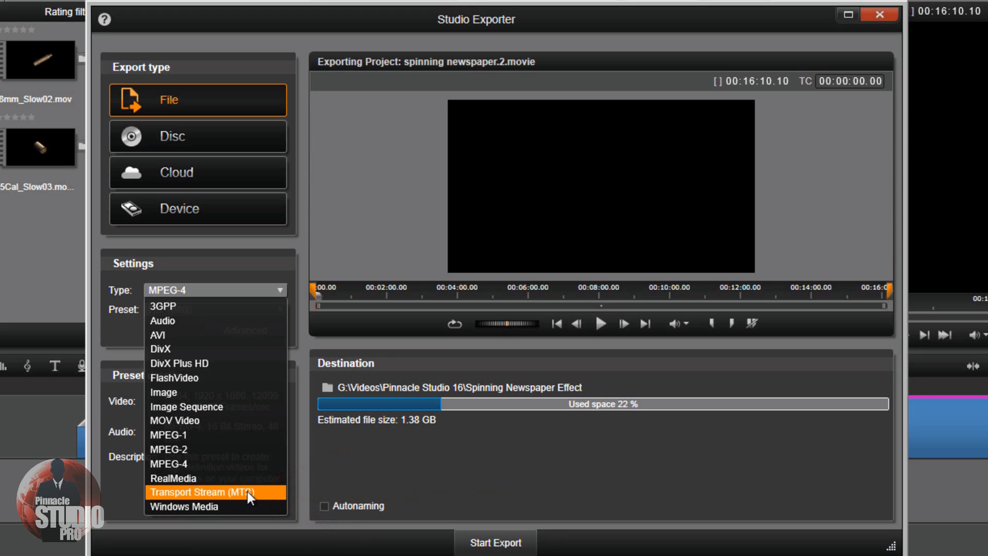
{"action": "left_click", "coordinate": [252, 21]}
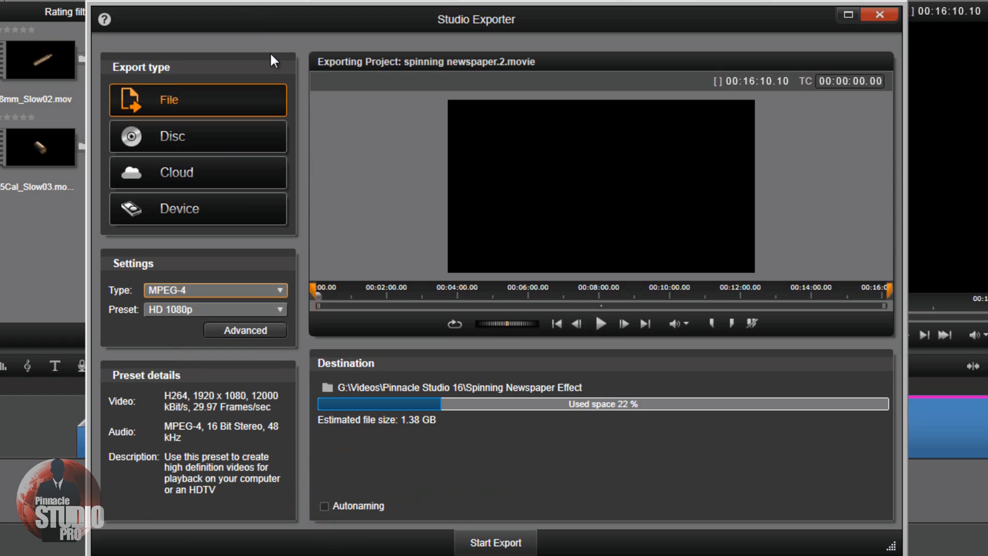
{"action": "left_click", "coordinate": [878, 14]}
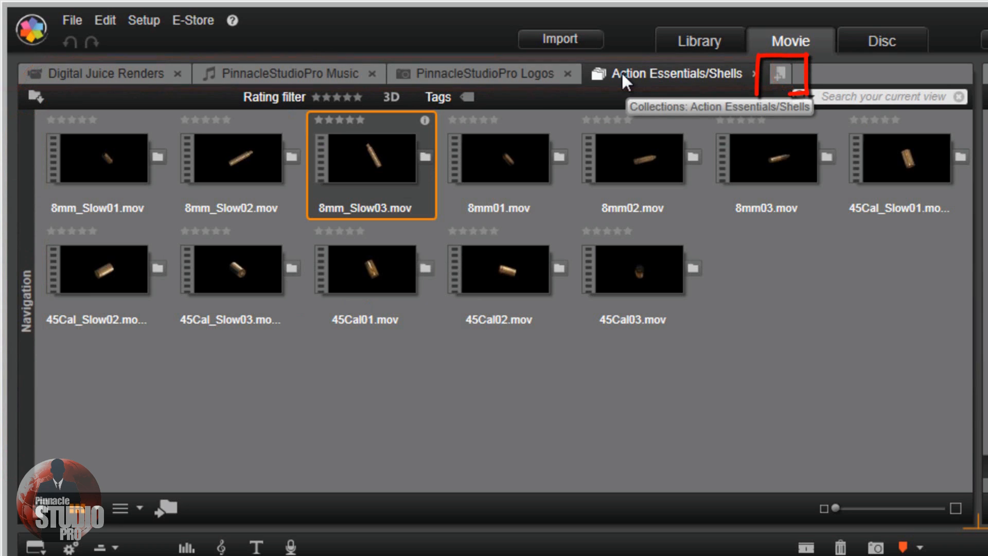
Step: Add a library tab and point it to the 4th of july 2012 folder under Video, videos, avid studio
{"action": "left_click", "coordinate": [779, 73]}
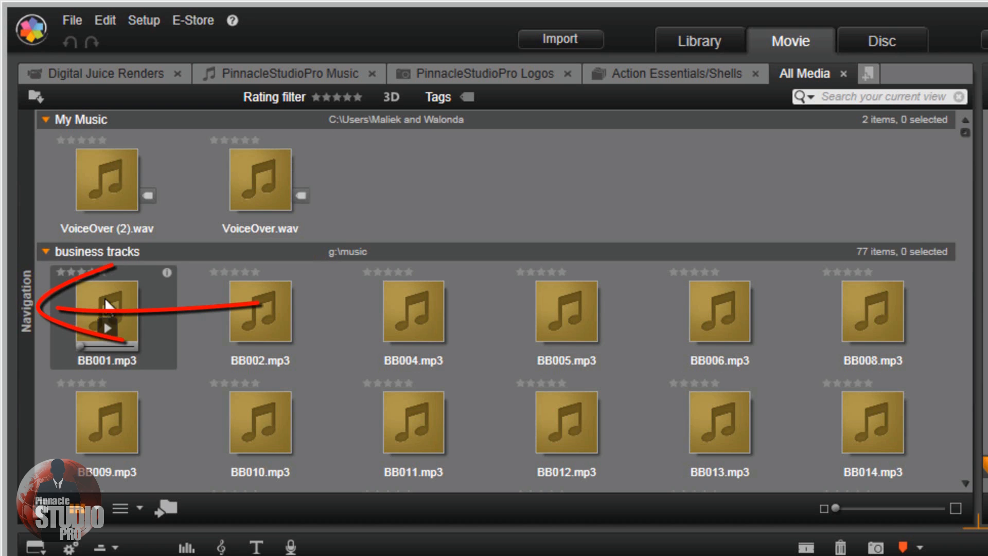
{"action": "mouse_move", "coordinate": [26, 306]}
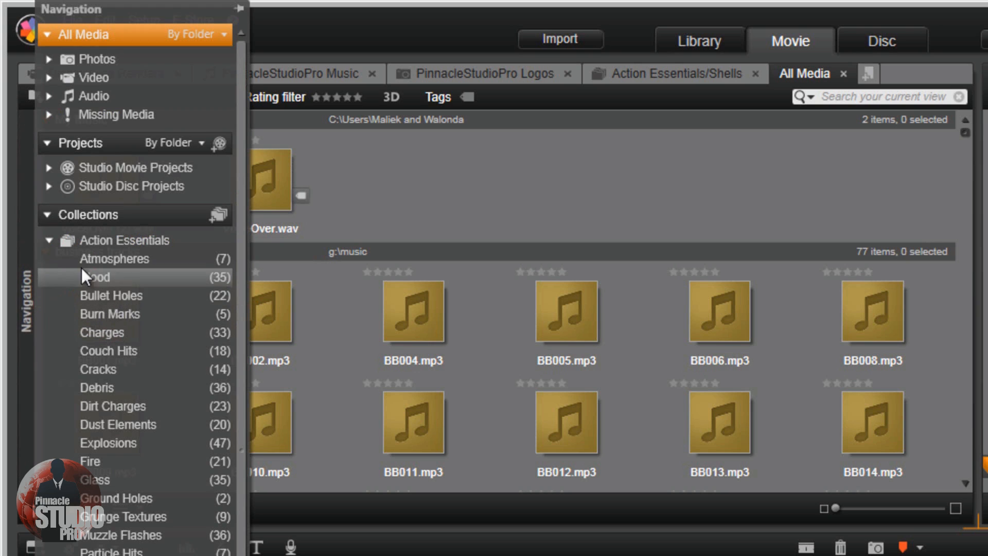
{"action": "left_click", "coordinate": [50, 242]}
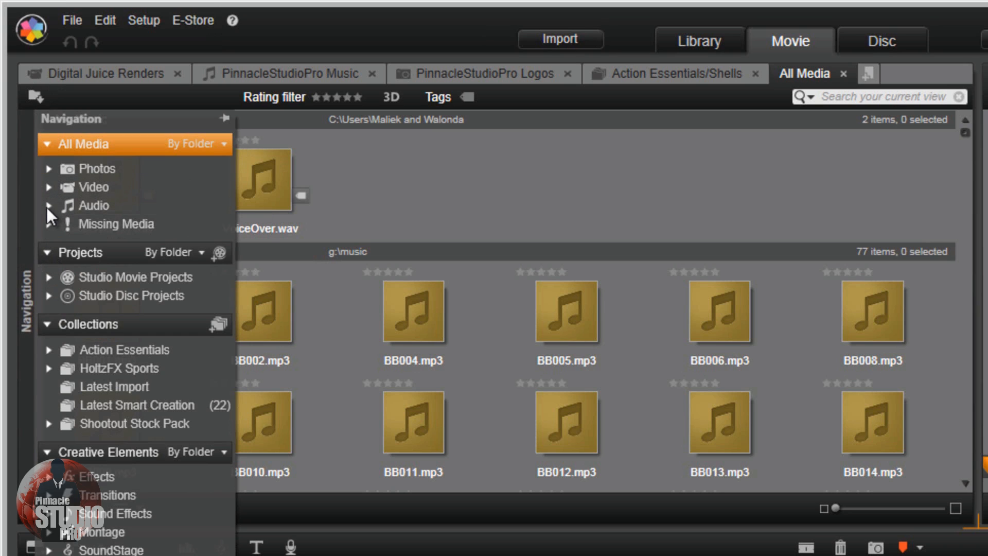
{"action": "left_click", "coordinate": [48, 189]}
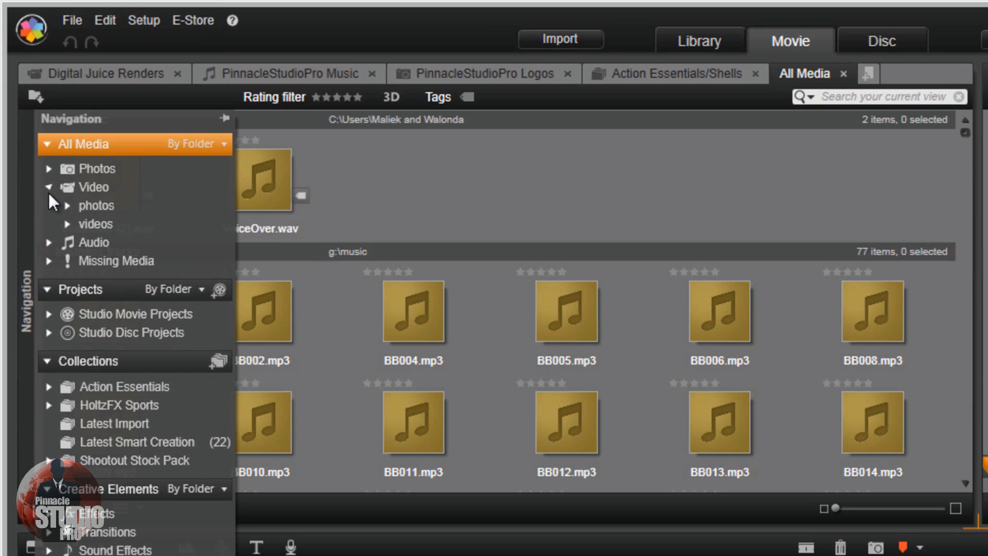
{"action": "left_click", "coordinate": [68, 221]}
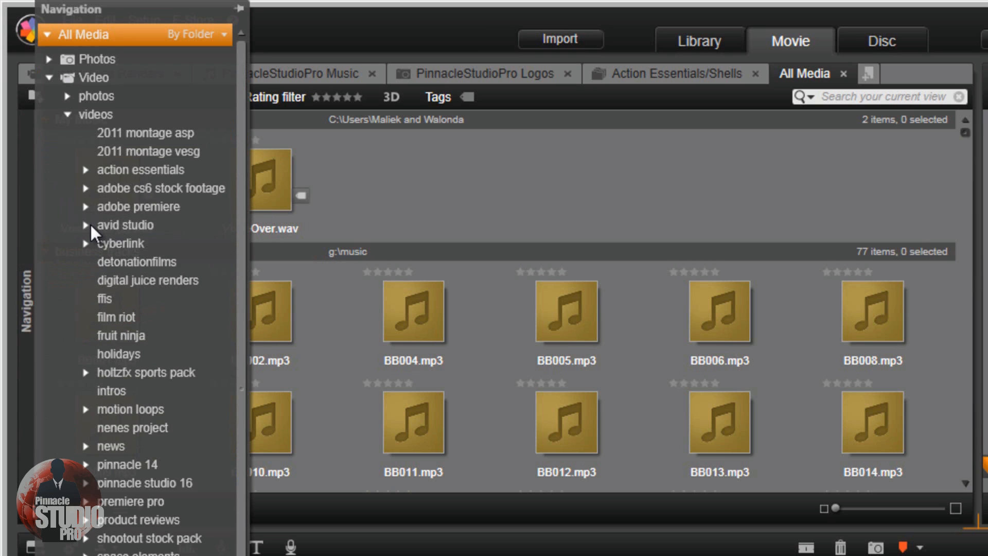
{"action": "left_click", "coordinate": [86, 226]}
{"action": "left_click", "coordinate": [128, 244]}
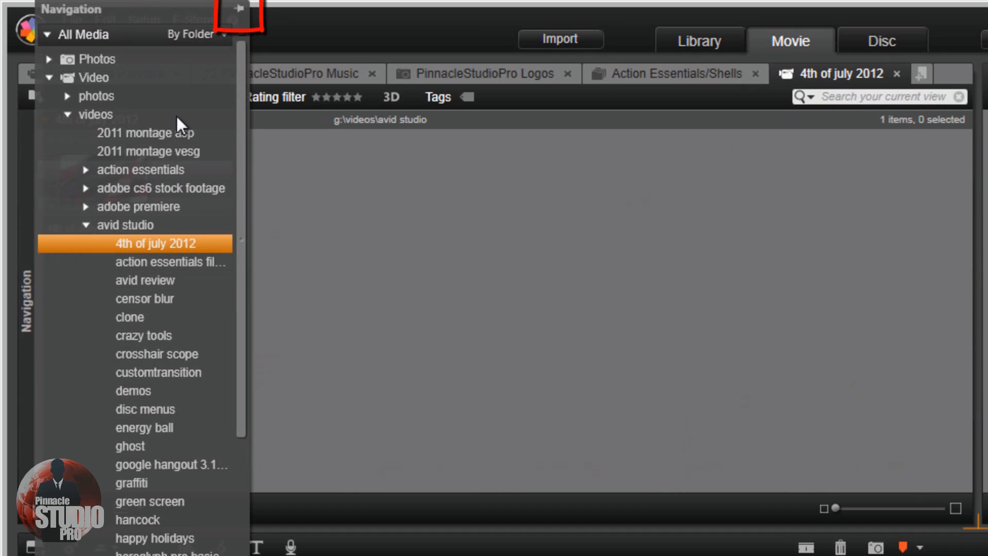
Step: Pin the library navigation open, switch the Digital Juice Renders tab to detonationfilms and back, and turn auto-hide on again
{"action": "left_click", "coordinate": [238, 6]}
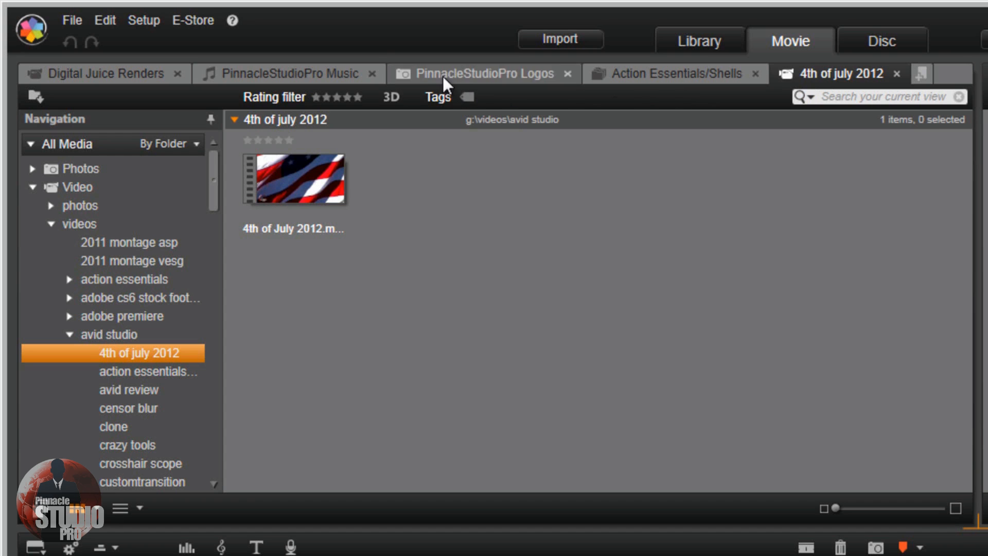
{"action": "left_click", "coordinate": [138, 74]}
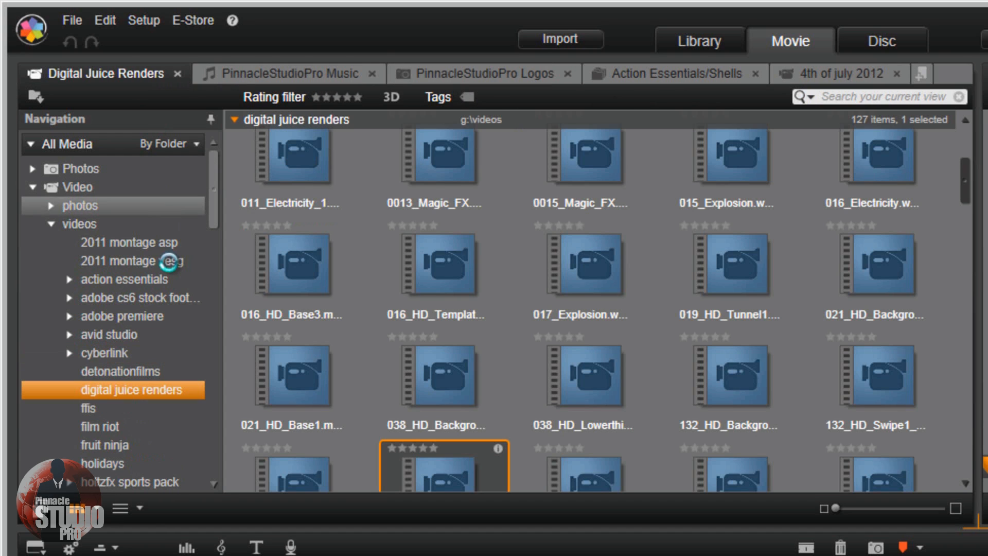
{"action": "left_click", "coordinate": [135, 371]}
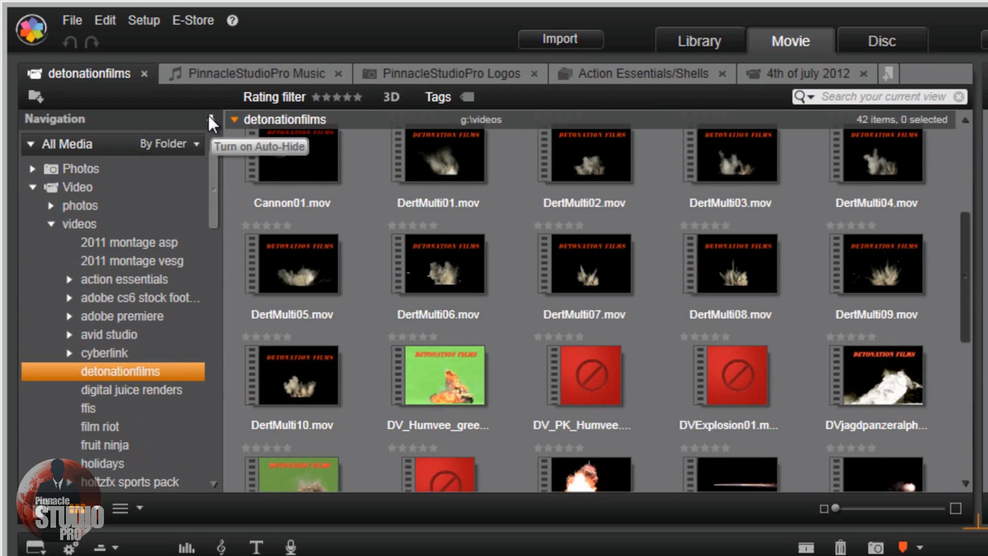
{"action": "left_click", "coordinate": [152, 390]}
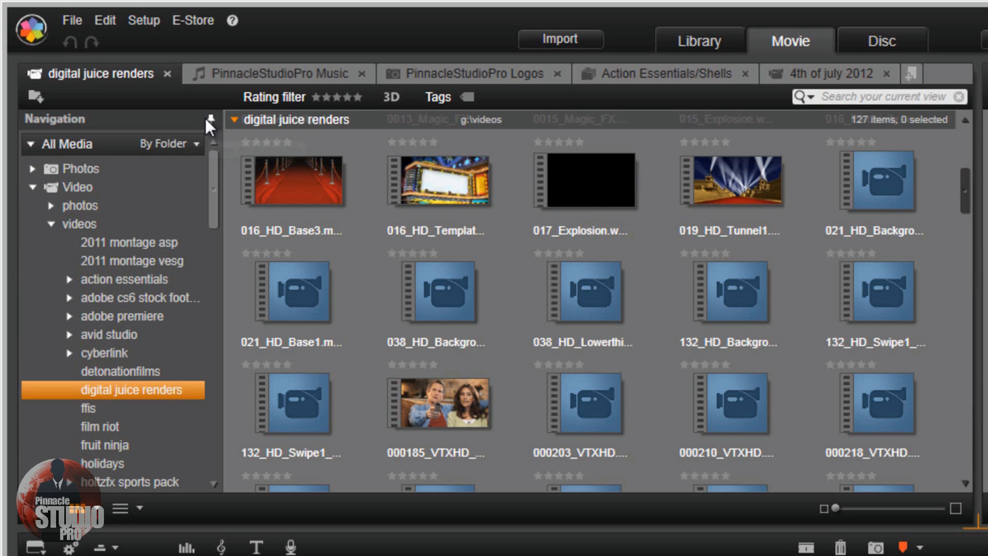
{"action": "left_click_drag", "start_coordinate": [209, 178], "coordinate": [214, 137]}
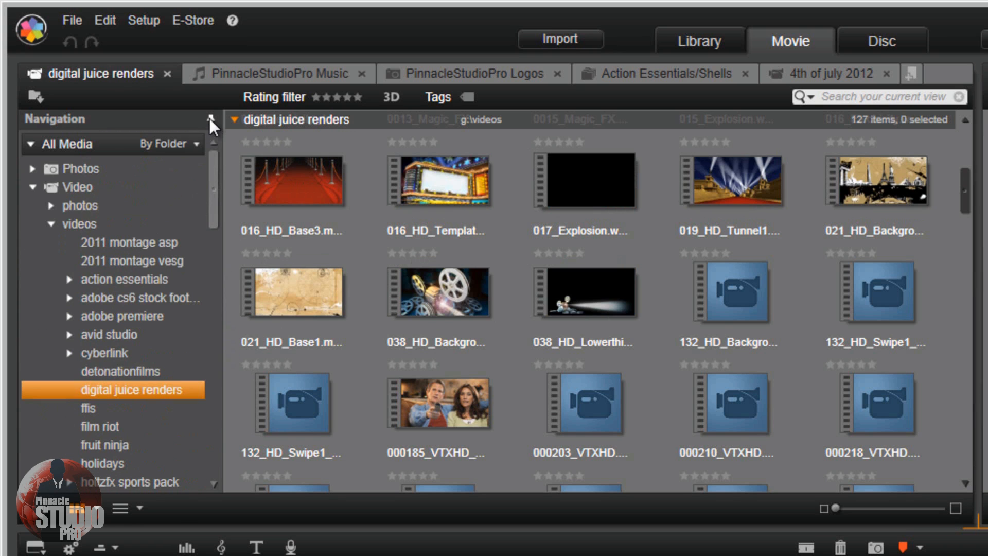
{"action": "left_click", "coordinate": [209, 118]}
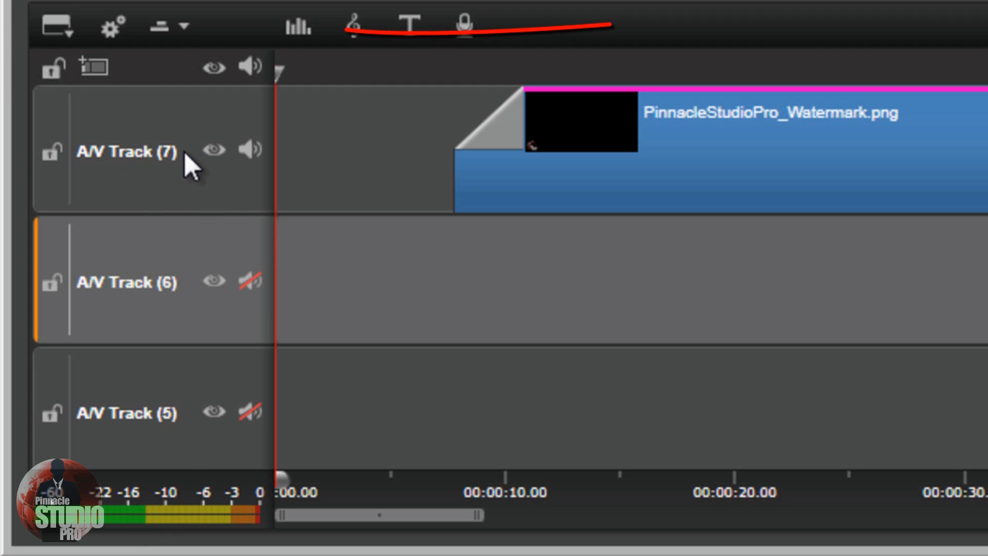
Step: Show the audio mixer controls beside the timeline tracks and hide them again
{"action": "left_click", "coordinate": [289, 24]}
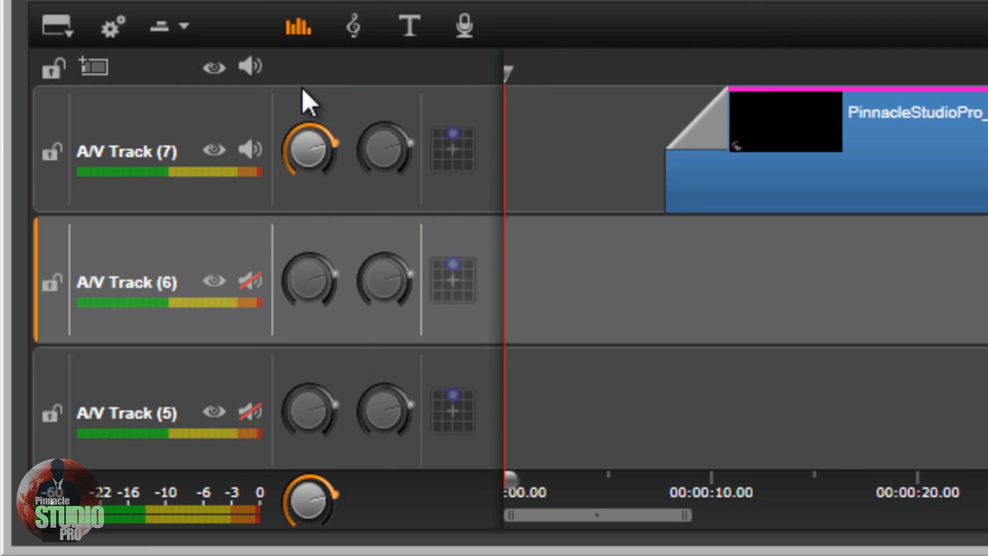
{"action": "left_click", "coordinate": [288, 28]}
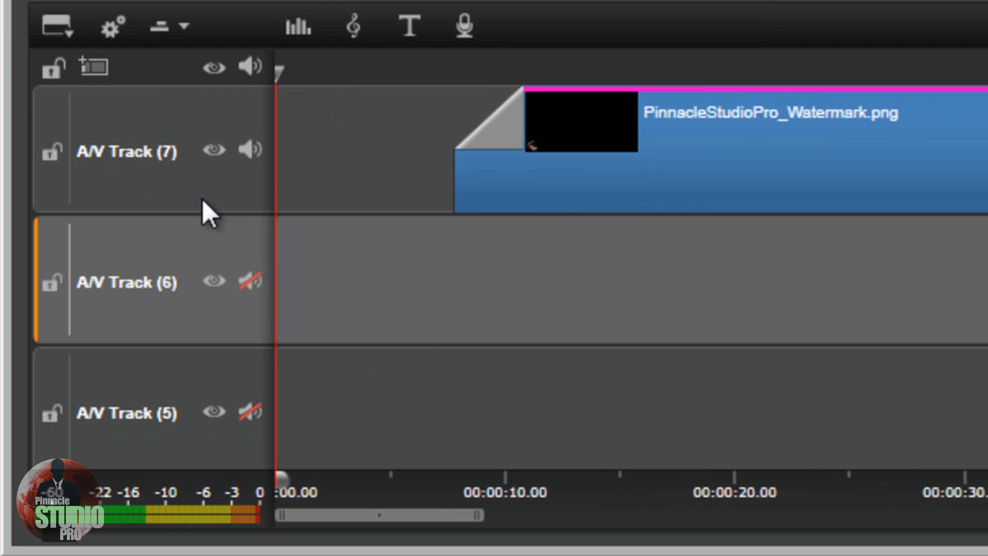
Step: Add a track above A/V Track (7) and delete it, and view the choices for inserting a track above or below
{"action": "left_click", "coordinate": [96, 66]}
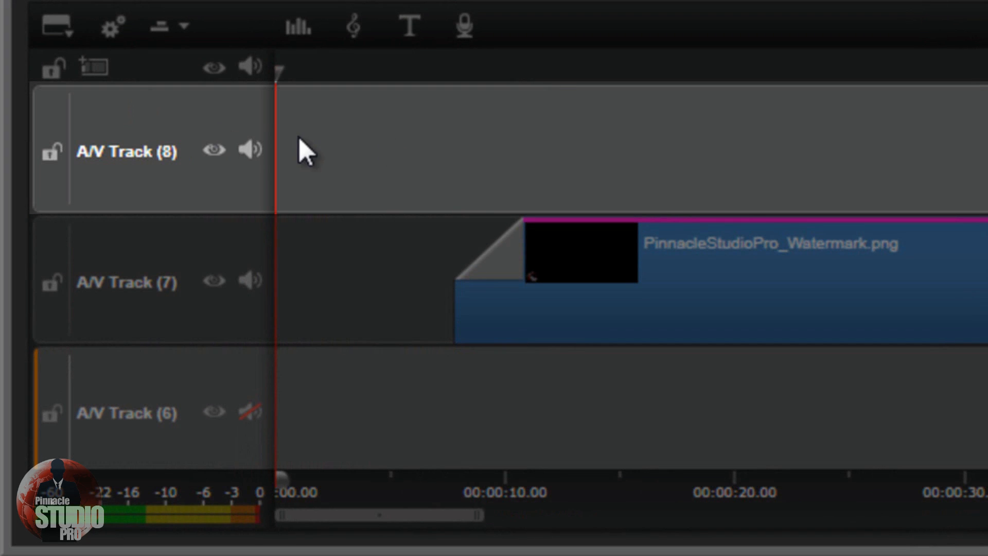
{"action": "right_click", "coordinate": [155, 109]}
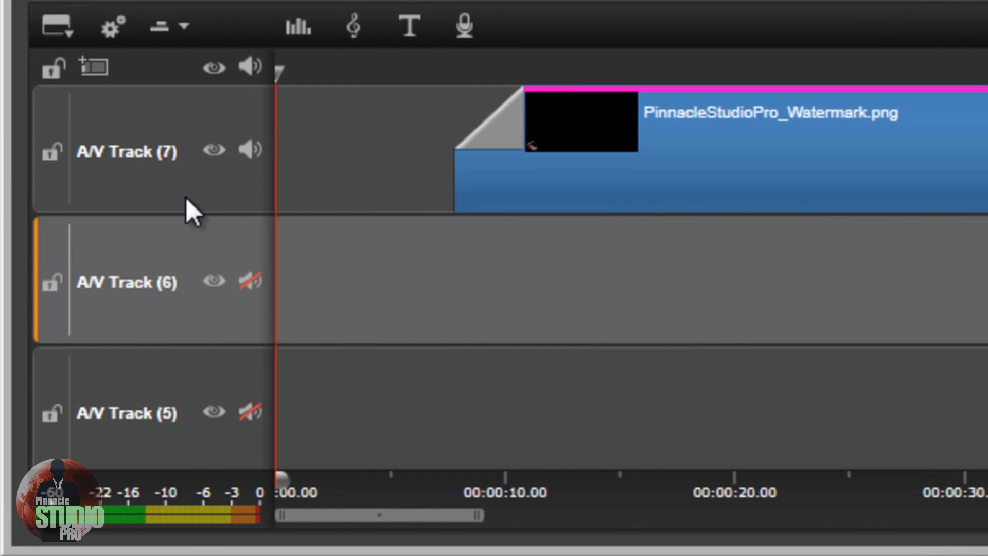
{"action": "right_click", "coordinate": [176, 97]}
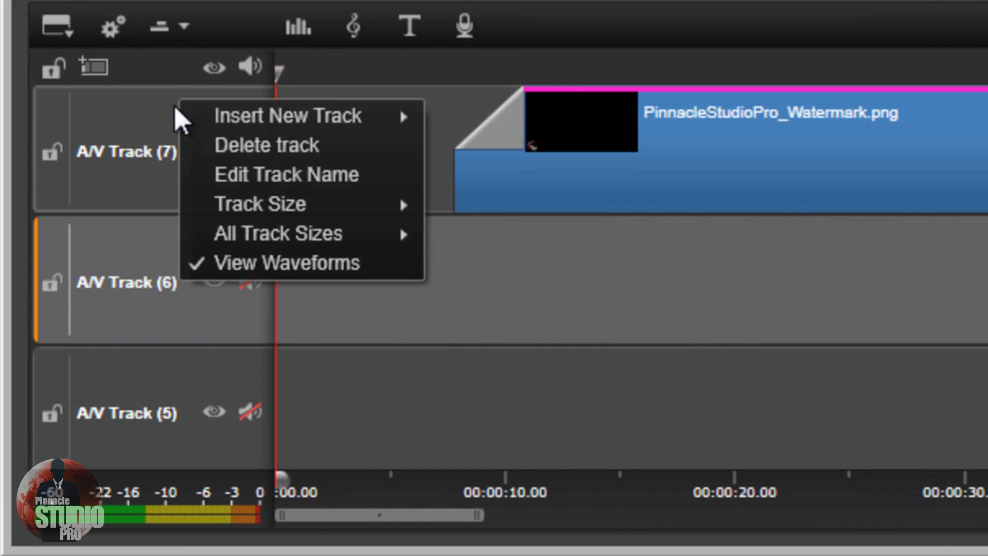
{"action": "mouse_move", "coordinate": [273, 115]}
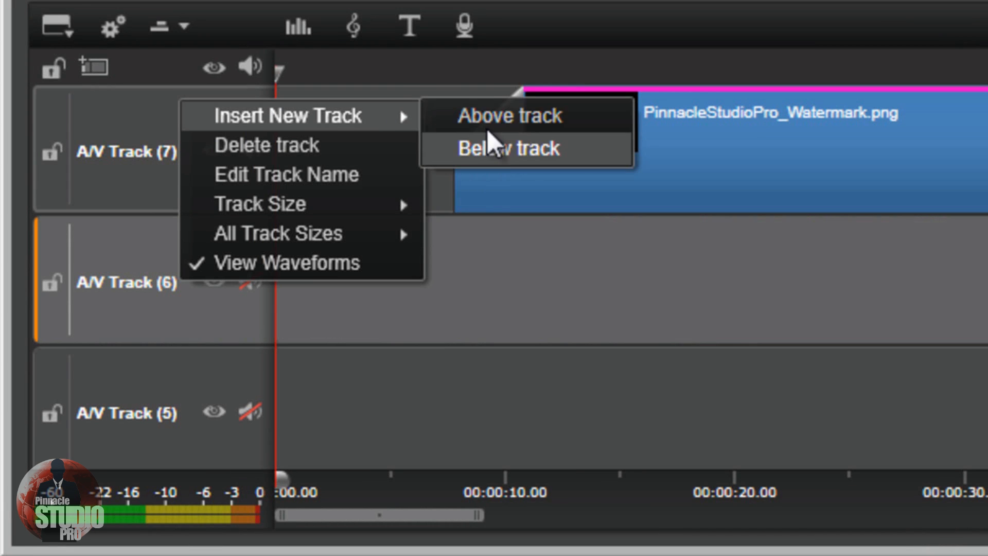
{"action": "left_click", "coordinate": [113, 98]}
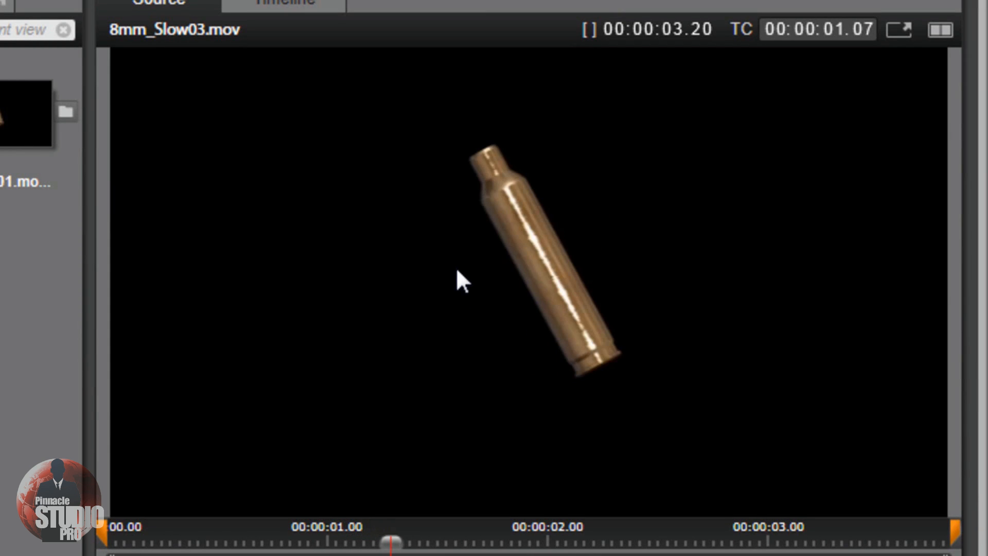
Step: Scrub the 8mm_Slow03.mov clip forward and back in the source preview, stopping at 00:00:01.04
{"action": "scroll", "coordinate": [456, 267], "scroll_direction": "down", "scroll_amount": 3}
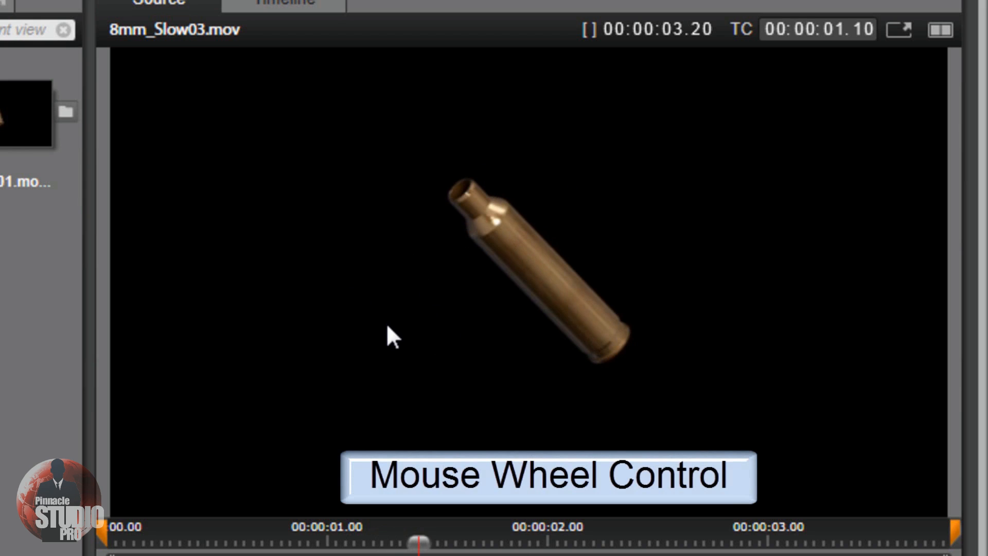
{"action": "scroll", "coordinate": [387, 327], "scroll_direction": "up", "scroll_amount": 2}
{"action": "scroll", "coordinate": [387, 327], "scroll_direction": "up", "scroll_amount": 3}
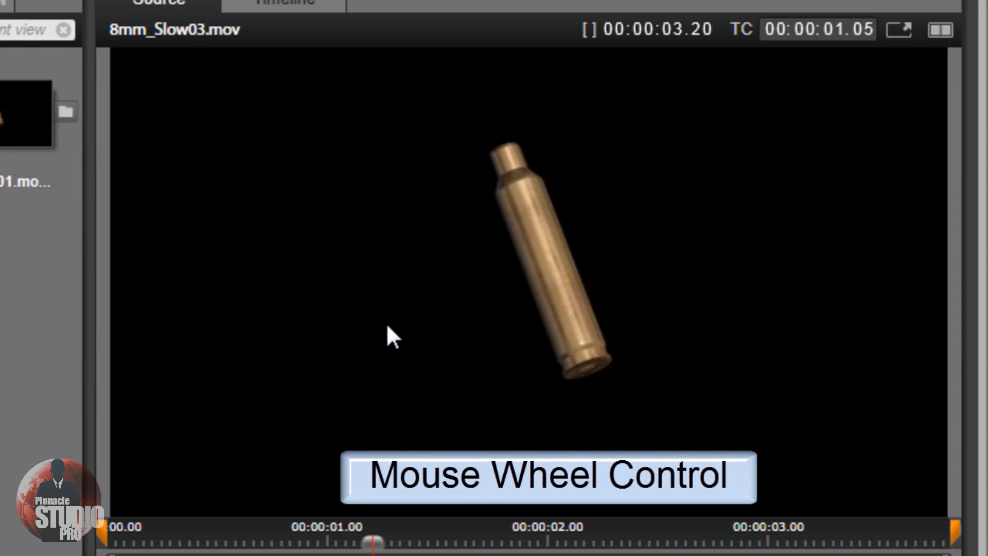
{"action": "scroll", "coordinate": [376, 366], "scroll_direction": "up", "scroll_amount": 1}
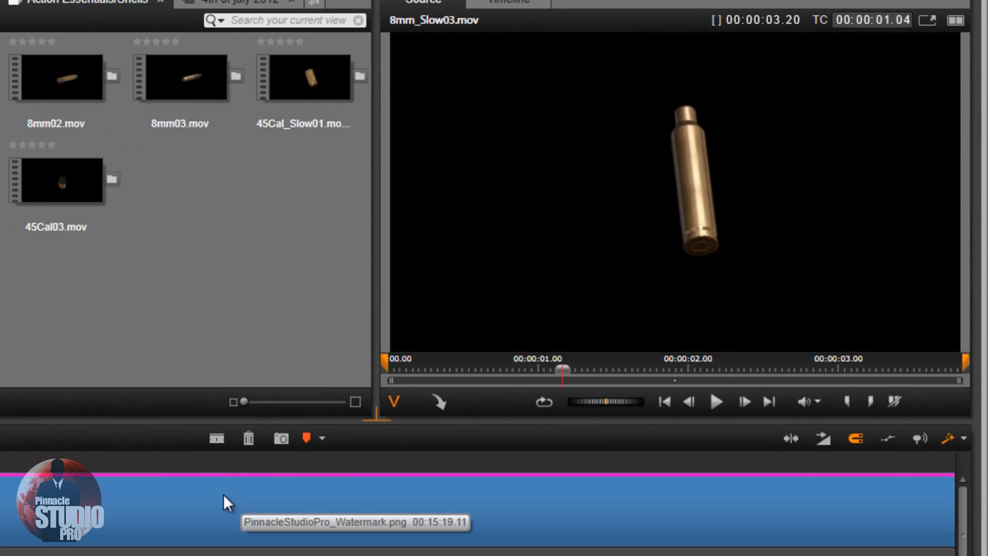
Step: Select the PinnacleStudioPro_Watermark.png clip on the timeline and step the playhead back frame by frame to 00:00:07.25
{"action": "left_click", "coordinate": [223, 494]}
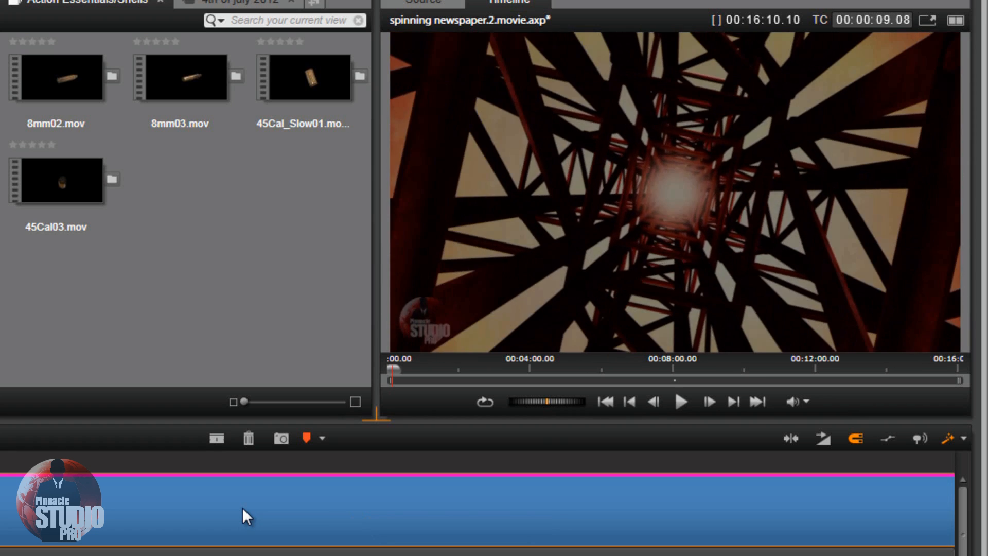
{"action": "key", "text": "Left"}
{"action": "key", "text": "Left"}
{"action": "key", "text": "Left"}
{"action": "key", "text": "Left"}
{"action": "key", "text": "Left"}
{"action": "key", "text": "Left"}
{"action": "key", "text": "Left"}
{"action": "key", "text": "Left"}
{"action": "key", "text": "Left"}
{"action": "key", "text": "Left"}
{"action": "key", "text": "Left"}
{"action": "key", "text": "Left"}
{"action": "key", "text": "Left"}
{"action": "key", "text": "Left"}
{"action": "key", "text": "Left"}
{"action": "key", "text": "Left"}
{"action": "key", "text": "Left"}
{"action": "key", "text": "Left"}
{"action": "key", "text": "Left"}
{"action": "key", "text": "Left"}
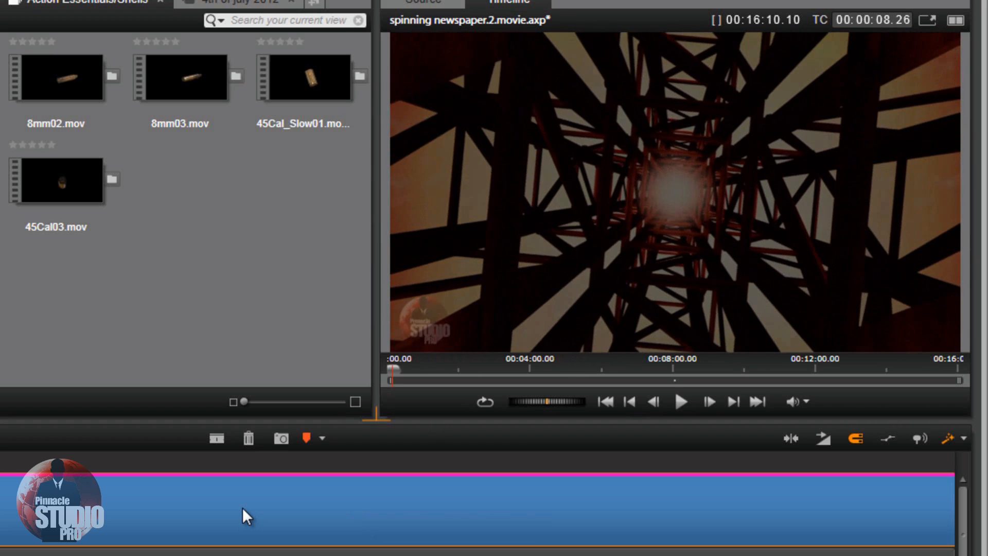
{"action": "key", "text": "Left"}
{"action": "key", "text": "Left"}
{"action": "key", "text": "Left"}
{"action": "key", "text": "Left"}
{"action": "key", "text": "Left"}
{"action": "key", "text": "Left"}
{"action": "key", "text": "Left"}
{"action": "key", "text": "Left"}
{"action": "key", "text": "Left"}
{"action": "key", "text": "Left"}
{"action": "key", "text": "Left"}
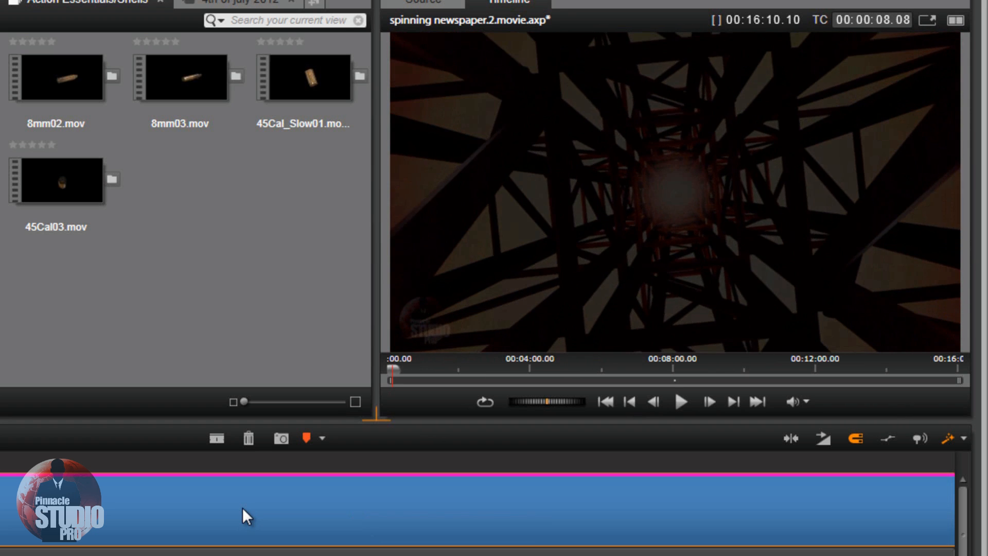
{"action": "key", "text": "Left"}
{"action": "key", "text": "Left"}
{"action": "key", "text": "Left"}
{"action": "key", "text": "Left"}
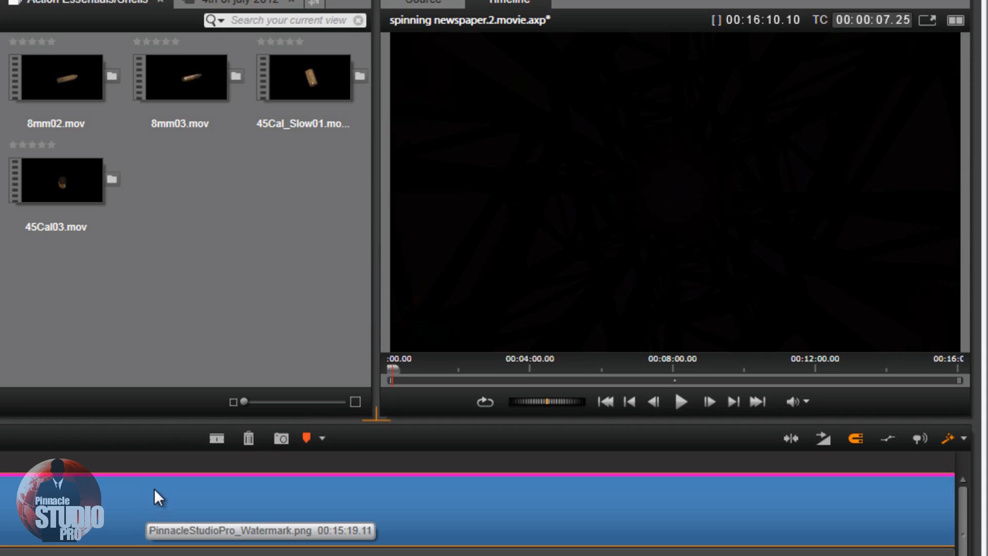
Step: Open the effects editor for the PinnacleStudioPro_Watermark.png clip and set its 2D Editor Advanced horizontal position to -29.3
{"action": "right_click", "coordinate": [122, 505]}
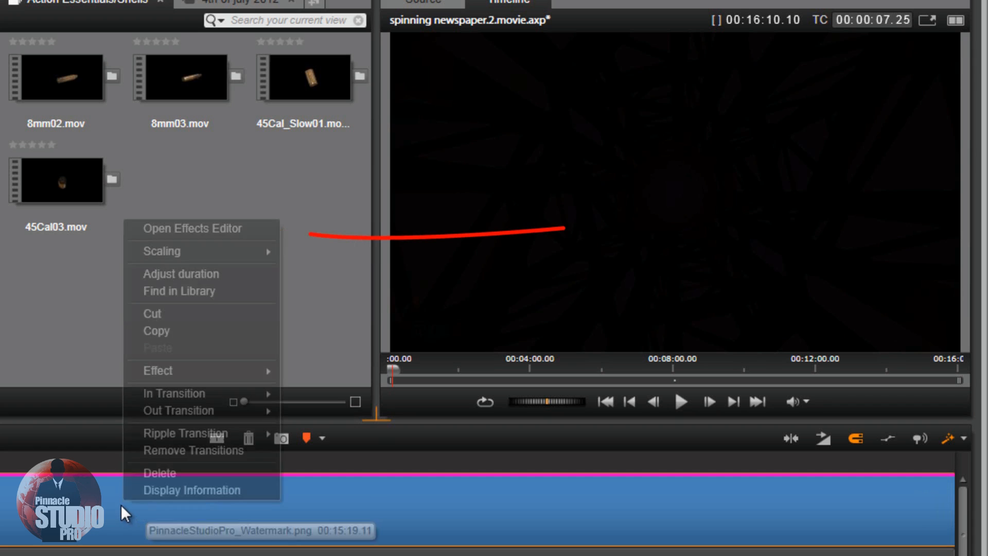
{"action": "left_click", "coordinate": [209, 223]}
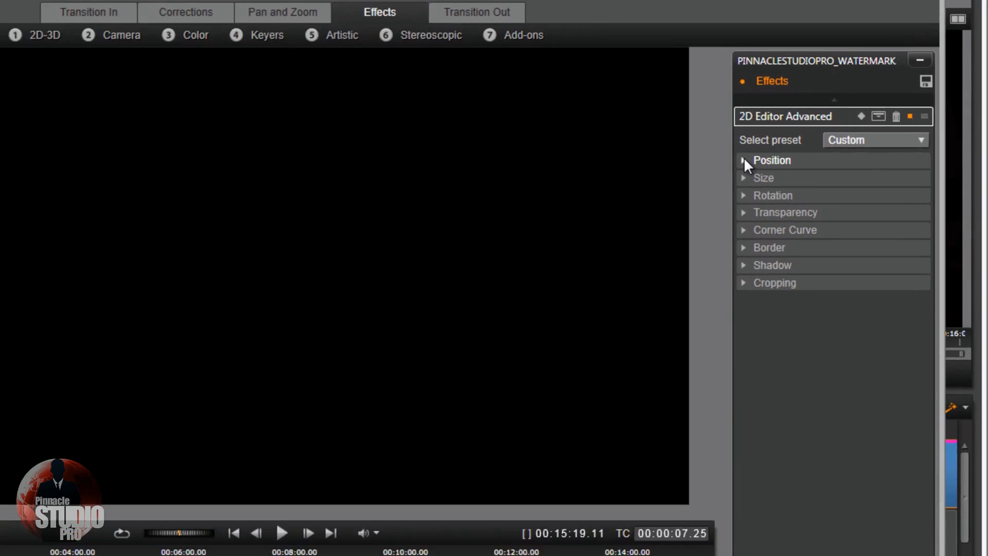
{"action": "left_click", "coordinate": [770, 144]}
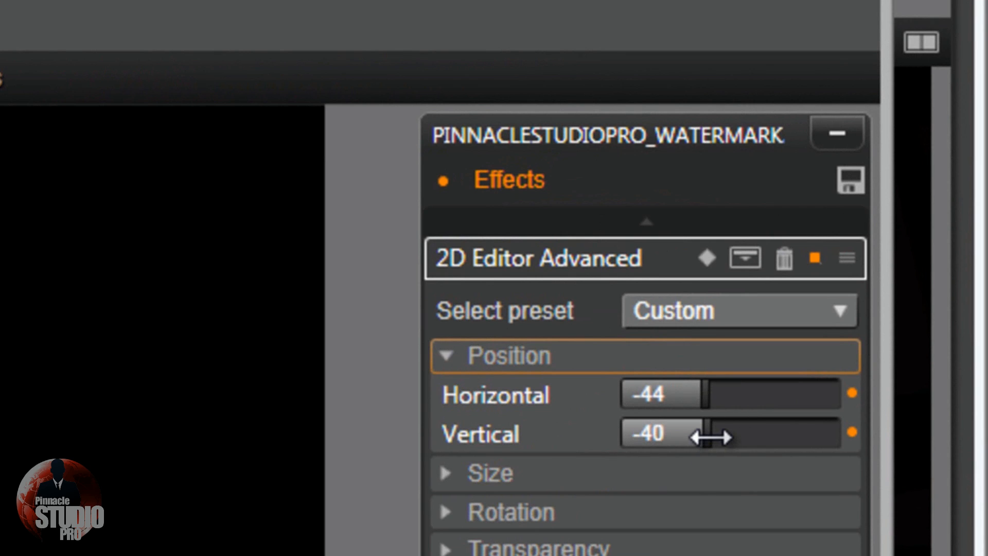
{"action": "left_click", "coordinate": [673, 394]}
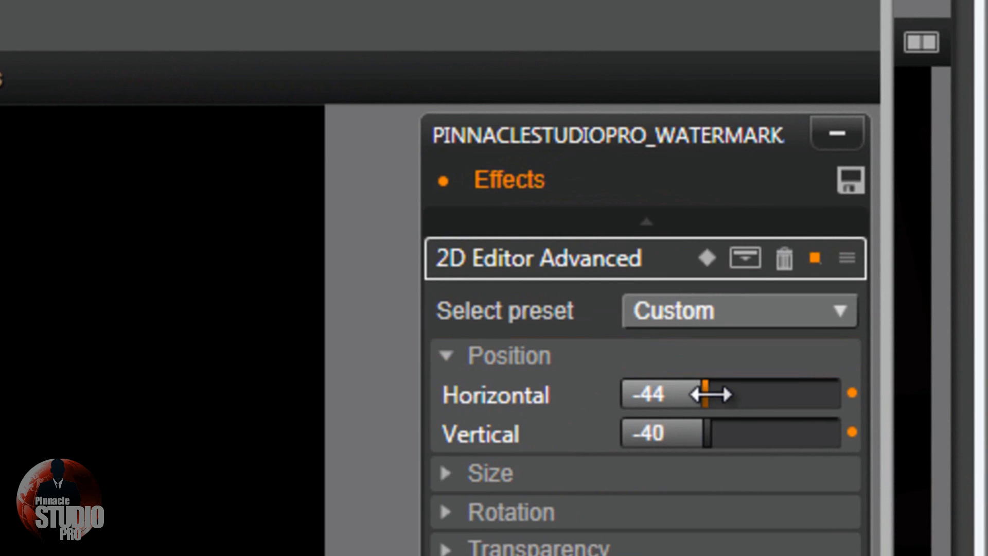
{"action": "mouse_move", "coordinate": [710, 394]}
{"action": "left_mouse_down"}
{"action": "mouse_move", "coordinate": [779, 399]}
{"action": "mouse_move", "coordinate": [697, 393]}
{"action": "mouse_move", "coordinate": [740, 399]}
{"action": "mouse_move", "coordinate": [724, 393]}
{"action": "left_mouse_up"}
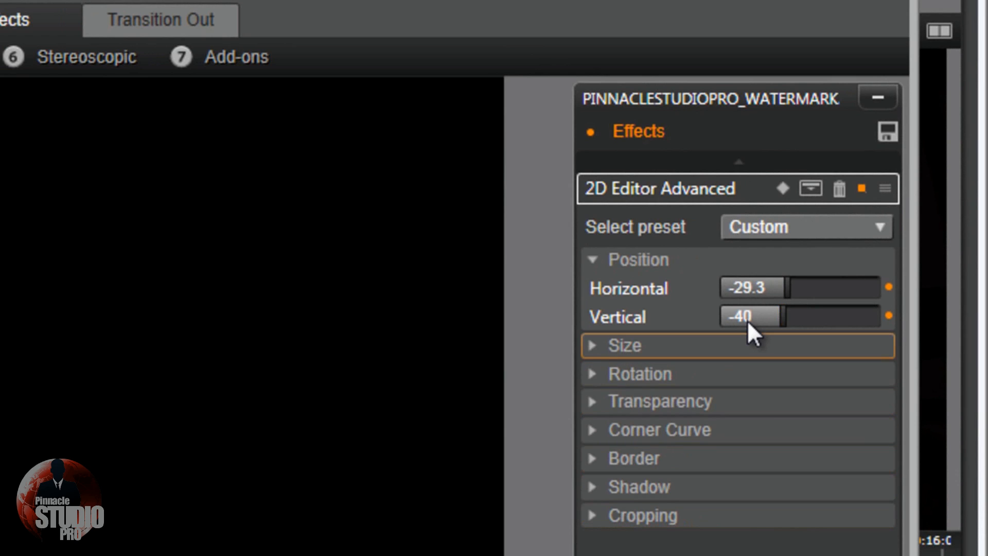
Step: Examine the Size and Rotation settings of the watermark's 2D Editor Advanced effect
{"action": "left_click", "coordinate": [591, 345]}
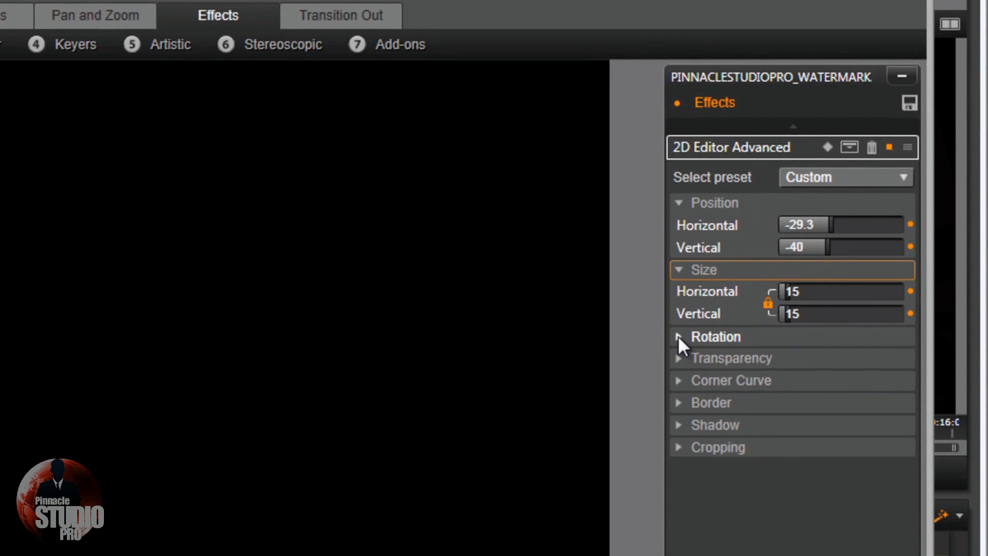
{"action": "left_click", "coordinate": [678, 337]}
{"action": "left_click", "coordinate": [694, 382]}
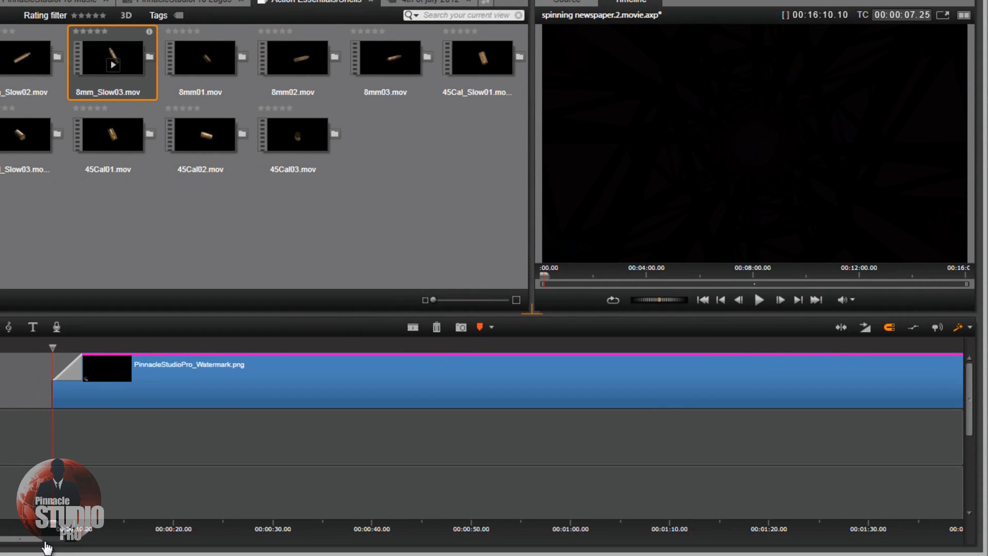
Step: Move the playhead to 00:16:08.22, near the end of the two tutorial clips at the project's end
{"action": "left_click_drag", "start_coordinate": [46, 540], "coordinate": [861, 554]}
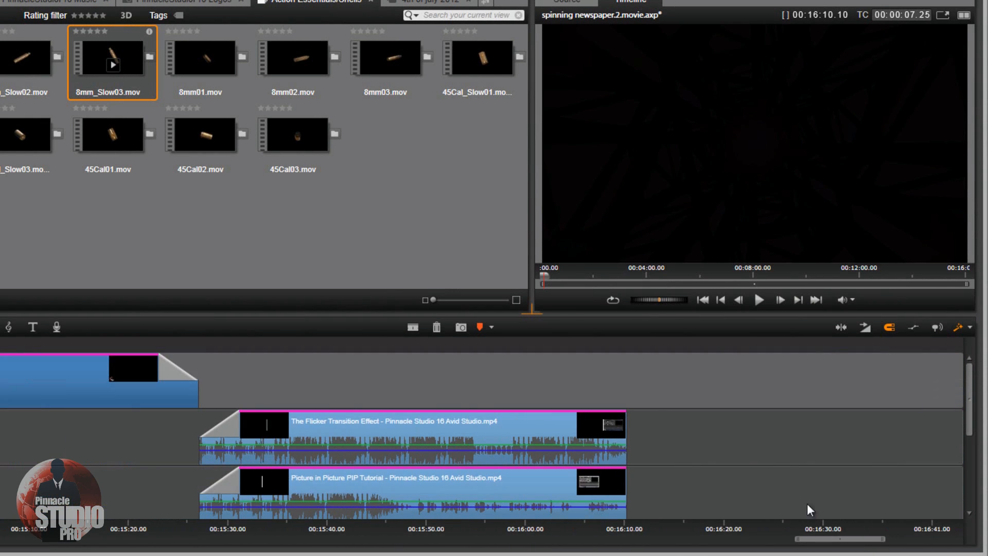
{"action": "left_click", "coordinate": [613, 345]}
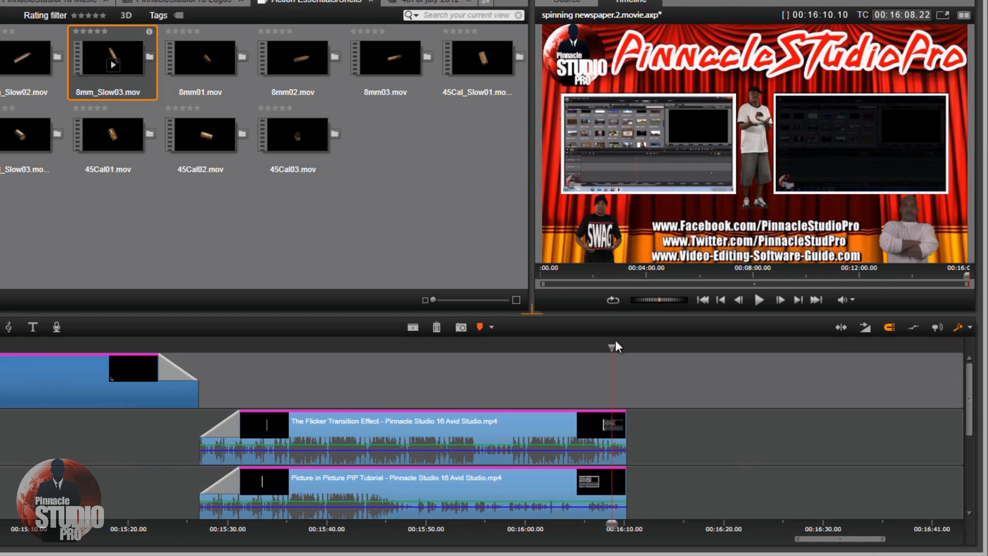
Step: Move the playhead to the end of the project at 00:16:10.09 and create a new title there
{"action": "left_click", "coordinate": [797, 298]}
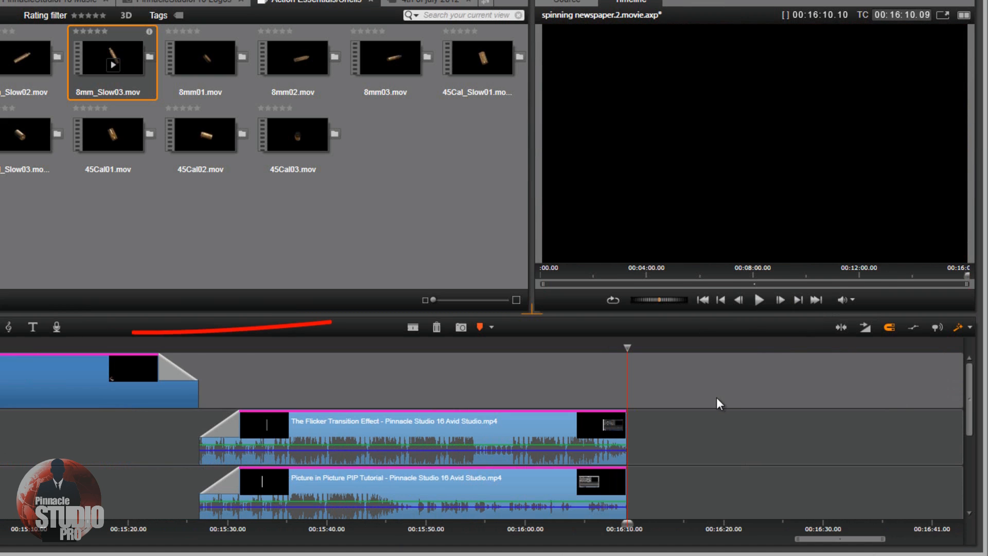
{"action": "left_click", "coordinate": [33, 326]}
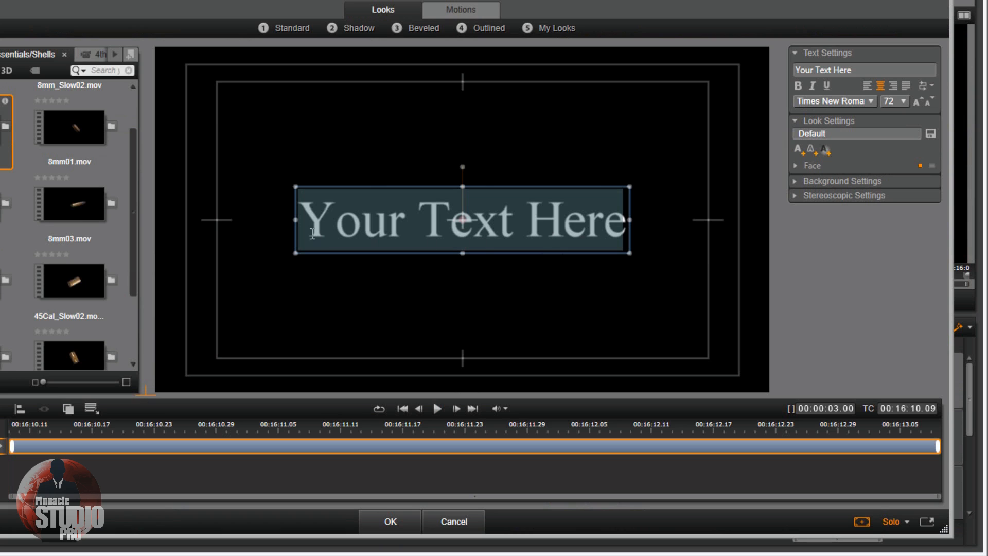
Step: Try resizing the "Your Text Here" title box from its sides and corner, finishing by extending its lower edge to make the text taller
{"action": "mouse_move", "coordinate": [298, 218]}
{"action": "left_mouse_down"}
{"action": "mouse_move", "coordinate": [209, 221]}
{"action": "mouse_move", "coordinate": [299, 220]}
{"action": "left_mouse_up"}
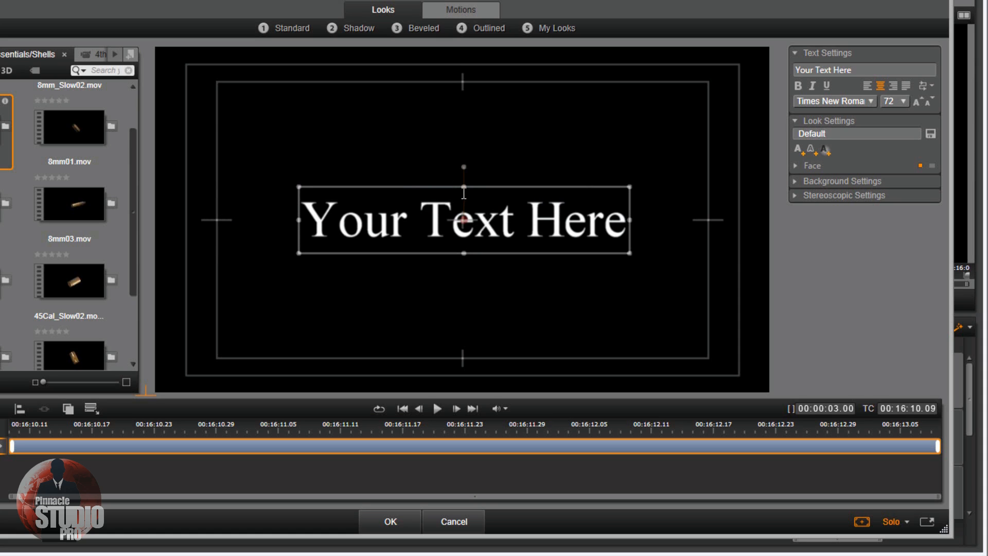
{"action": "mouse_move", "coordinate": [463, 173]}
{"action": "left_mouse_down"}
{"action": "mouse_move", "coordinate": [460, 126]}
{"action": "mouse_move", "coordinate": [464, 177]}
{"action": "left_mouse_up"}
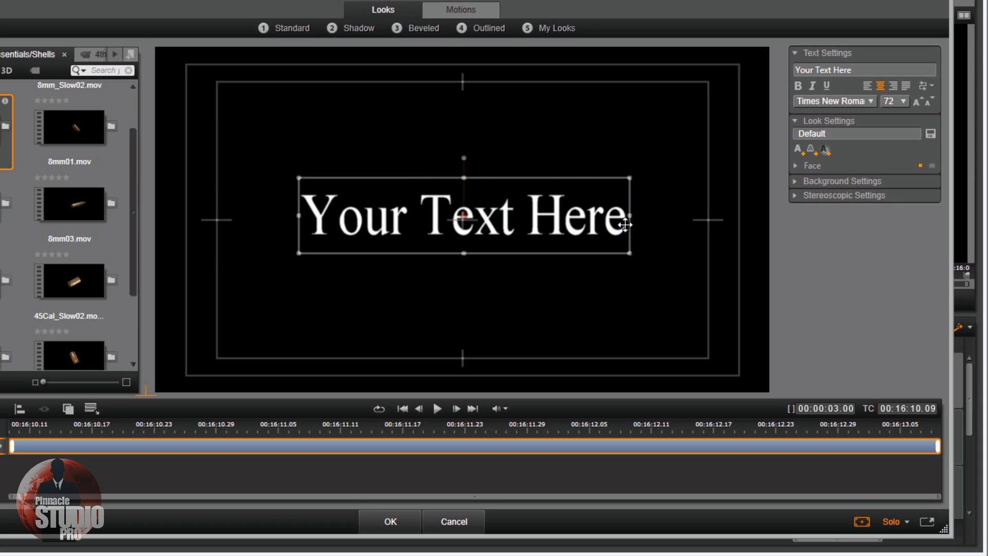
{"action": "mouse_move", "coordinate": [633, 217]}
{"action": "left_mouse_down"}
{"action": "mouse_move", "coordinate": [790, 216]}
{"action": "mouse_move", "coordinate": [389, 226]}
{"action": "mouse_move", "coordinate": [642, 227]}
{"action": "left_mouse_up"}
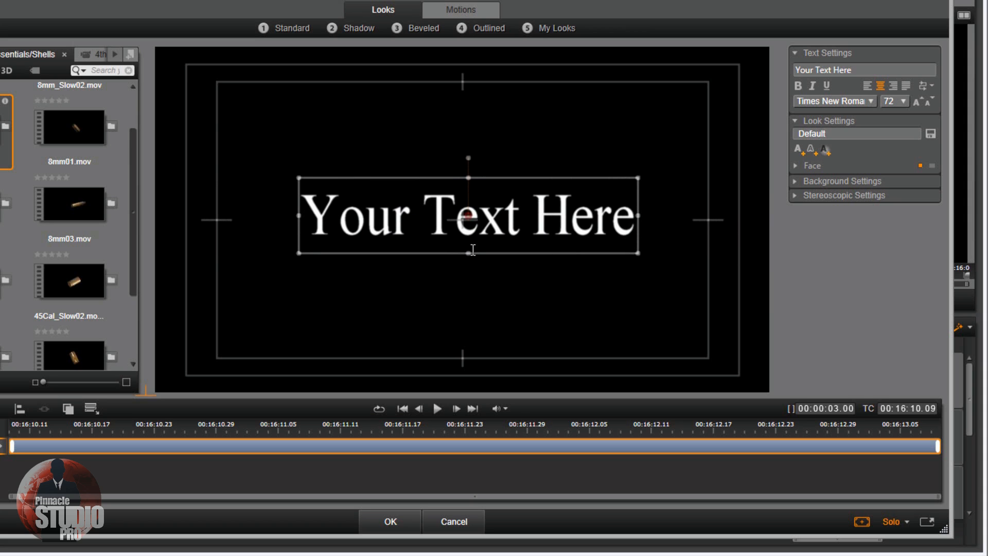
{"action": "mouse_move", "coordinate": [470, 251]}
{"action": "left_mouse_down"}
{"action": "mouse_move", "coordinate": [471, 290]}
{"action": "mouse_move", "coordinate": [479, 222]}
{"action": "mouse_move", "coordinate": [478, 243]}
{"action": "left_mouse_up"}
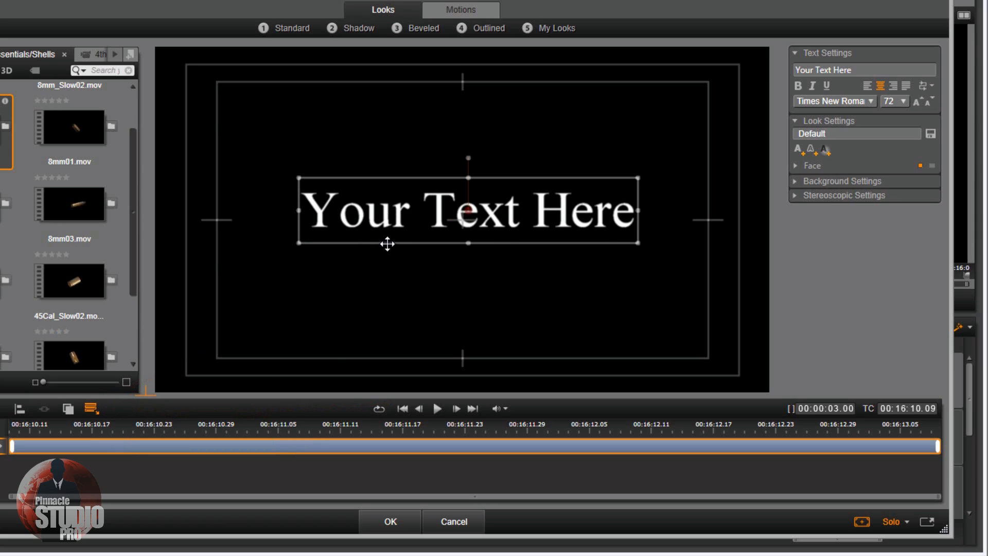
{"action": "left_click_drag", "start_coordinate": [302, 212], "coordinate": [299, 238]}
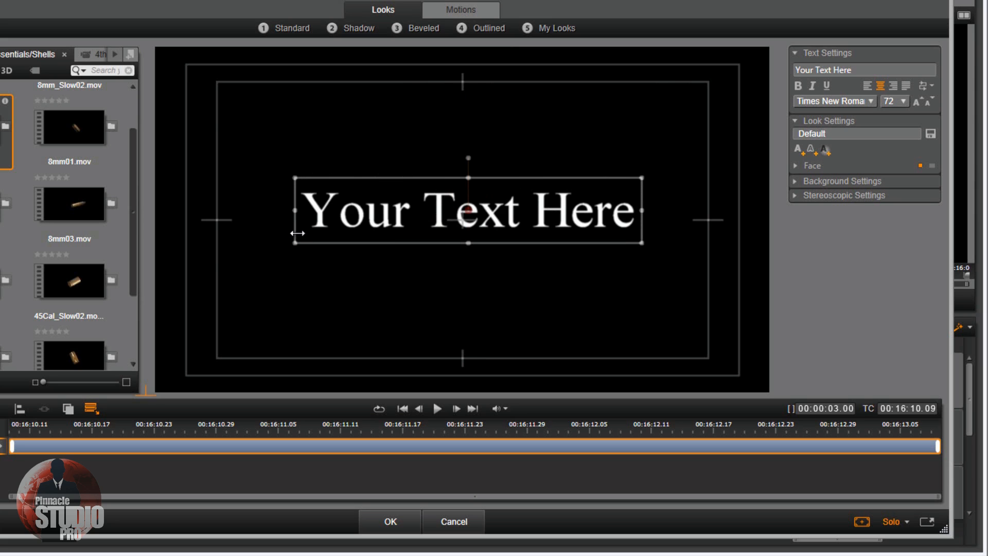
{"action": "mouse_move", "coordinate": [295, 179]}
{"action": "left_mouse_down"}
{"action": "mouse_move", "coordinate": [211, 115]}
{"action": "mouse_move", "coordinate": [303, 183]}
{"action": "mouse_move", "coordinate": [218, 122]}
{"action": "mouse_move", "coordinate": [254, 99]}
{"action": "mouse_move", "coordinate": [366, 99]}
{"action": "mouse_move", "coordinate": [436, 77]}
{"action": "mouse_move", "coordinate": [353, 59]}
{"action": "mouse_move", "coordinate": [261, 137]}
{"action": "mouse_move", "coordinate": [329, 229]}
{"action": "mouse_move", "coordinate": [355, 285]}
{"action": "mouse_move", "coordinate": [285, 164]}
{"action": "mouse_move", "coordinate": [291, 169]}
{"action": "left_mouse_up"}
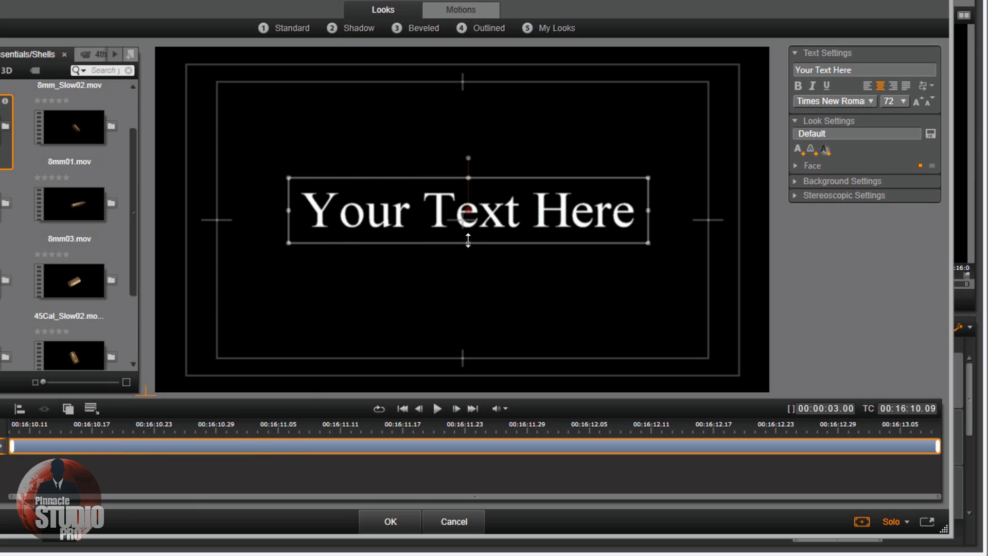
{"action": "left_click_drag", "start_coordinate": [472, 240], "coordinate": [470, 317]}
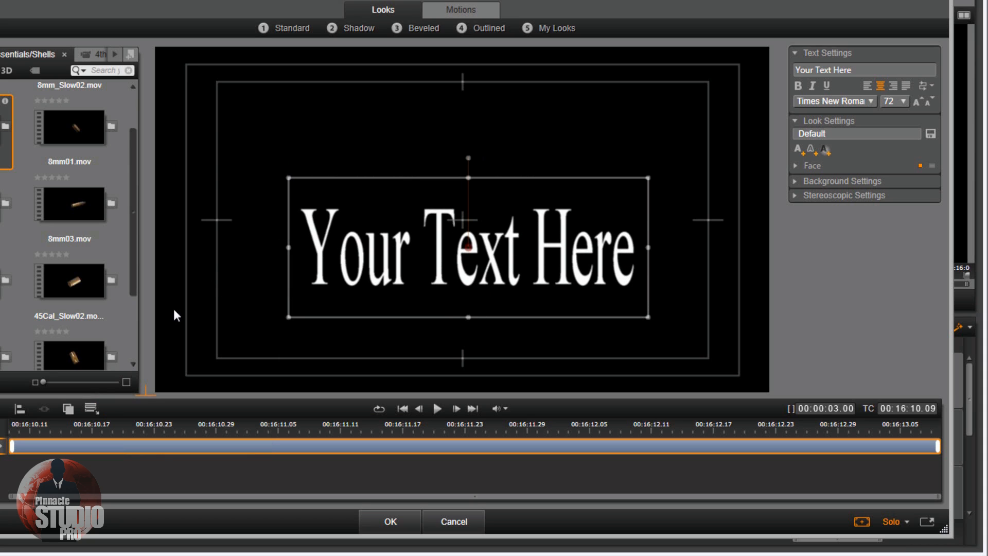
Step: Try wrapping the title text onto two lines in a box widened to the left, and discard the title edits
{"action": "left_click", "coordinate": [90, 409]}
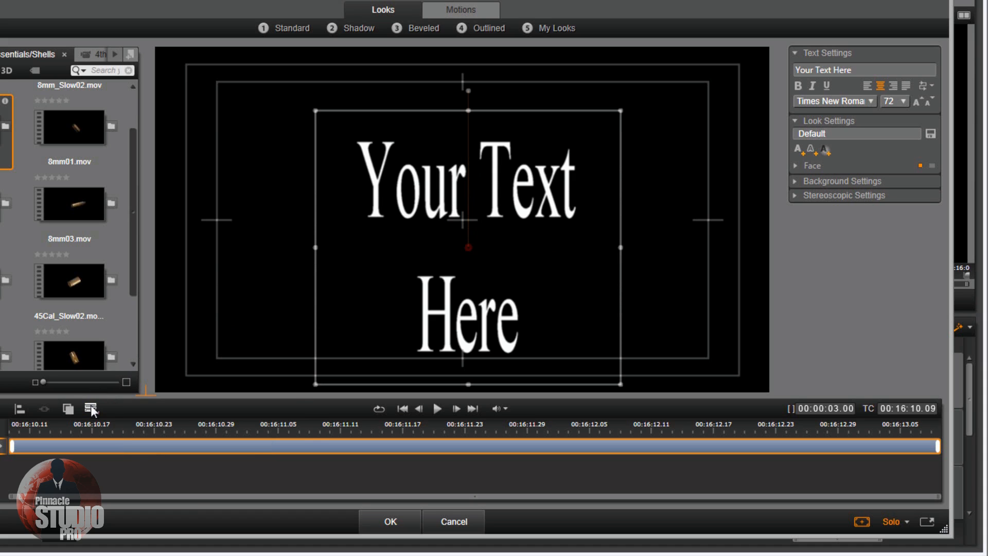
{"action": "left_click_drag", "start_coordinate": [316, 248], "coordinate": [227, 227]}
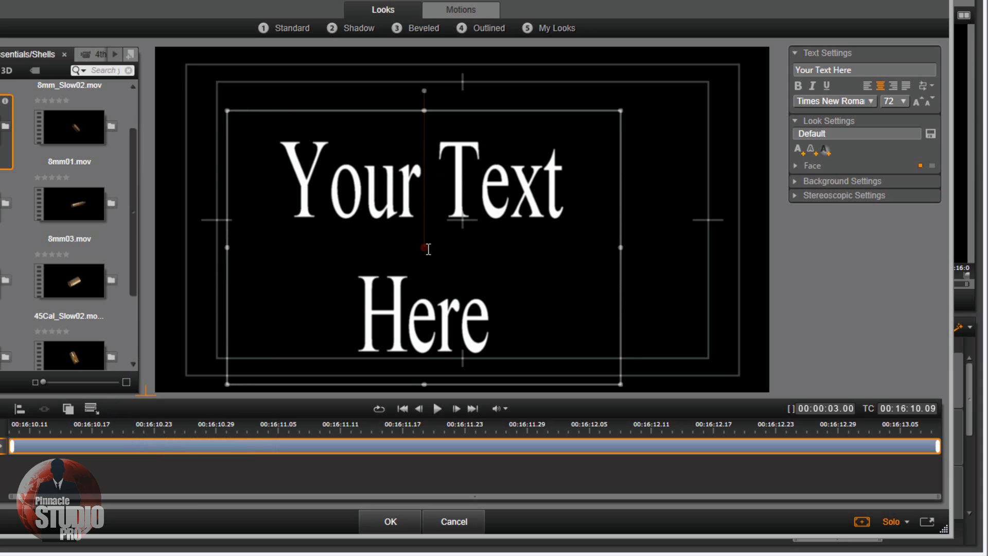
{"action": "left_click", "coordinate": [647, 206]}
{"action": "left_click", "coordinate": [460, 238]}
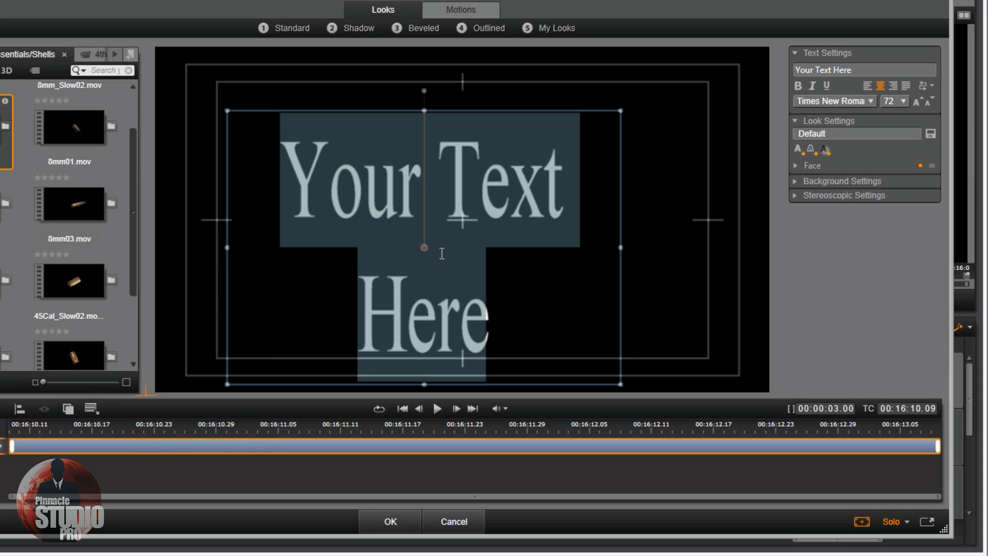
{"action": "left_click_drag", "start_coordinate": [440, 108], "coordinate": [479, 83]}
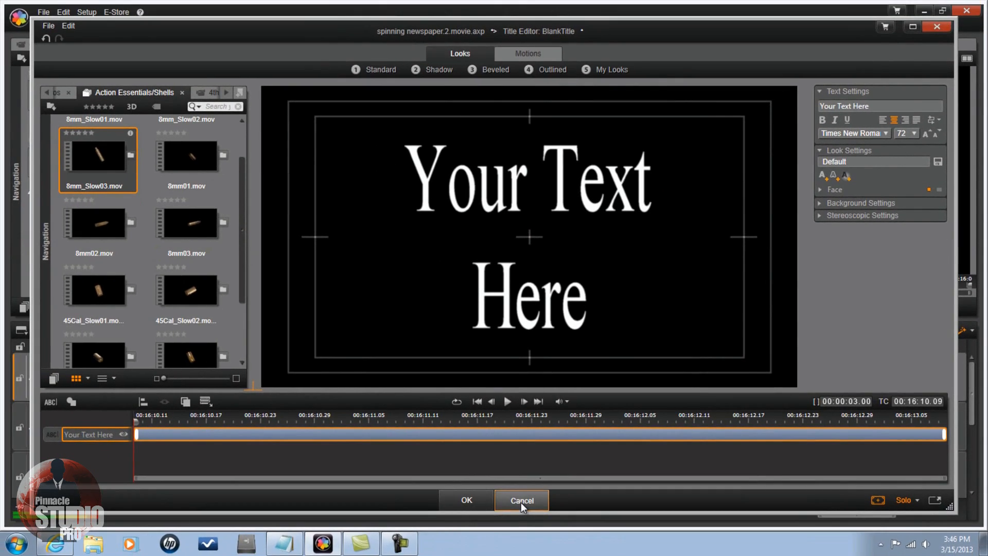
{"action": "left_click", "coordinate": [454, 522]}
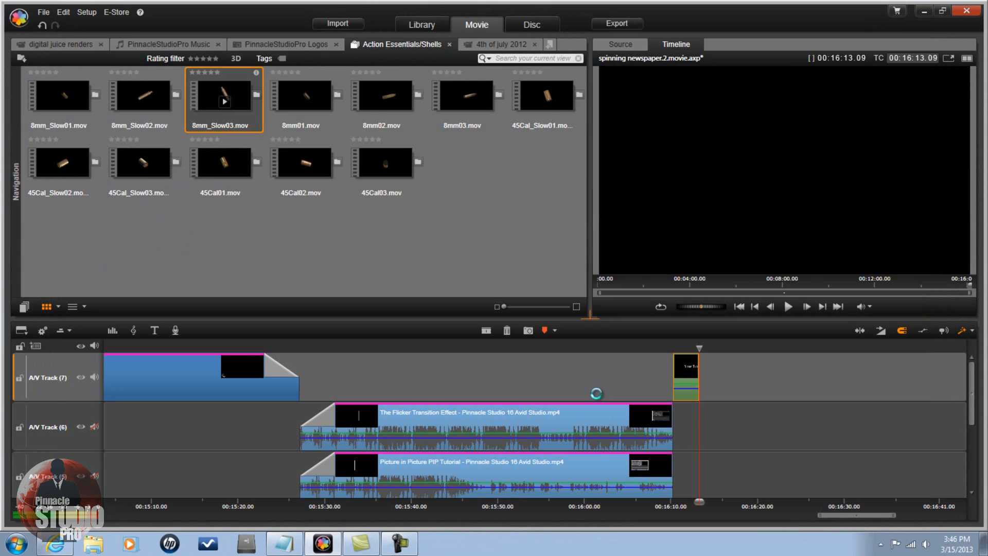